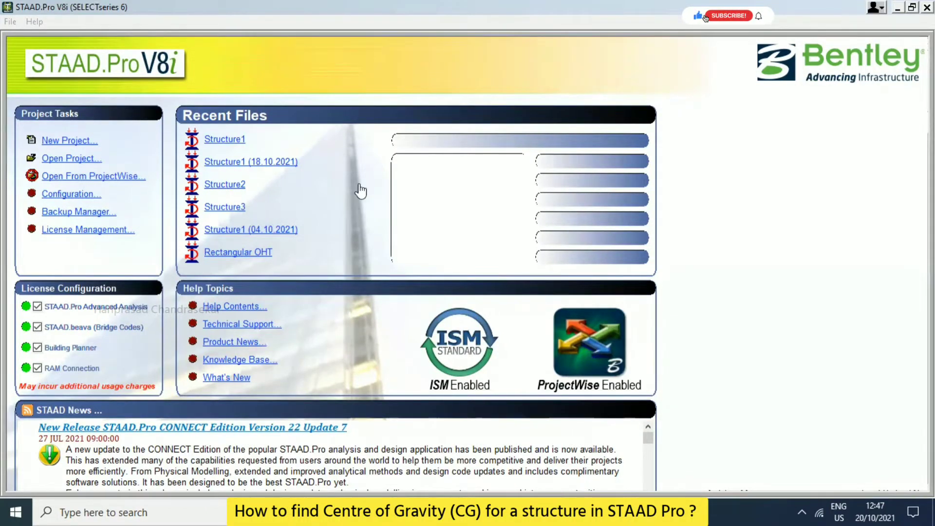
- Create a new Space model 'Structure1' in Meter/KiloNewton units, overwriting the existing file
left_click(73, 142)
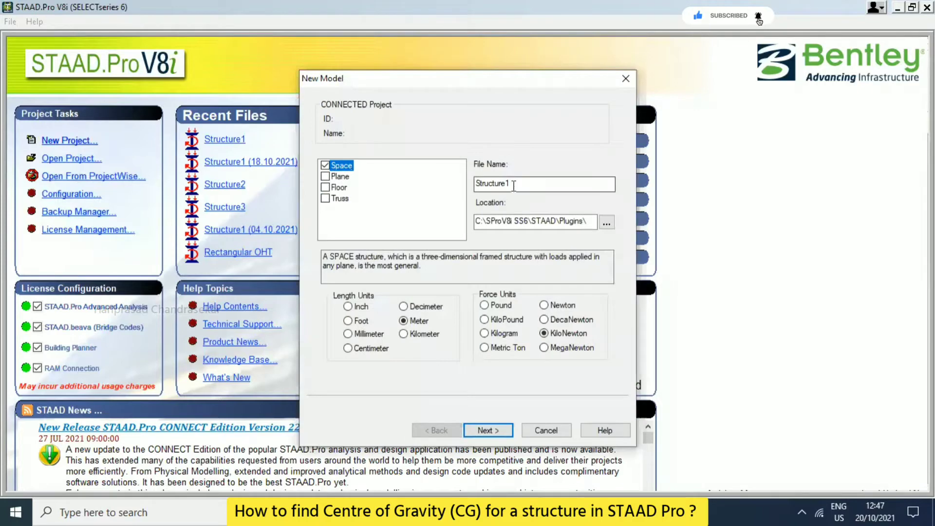
left_click(487, 430)
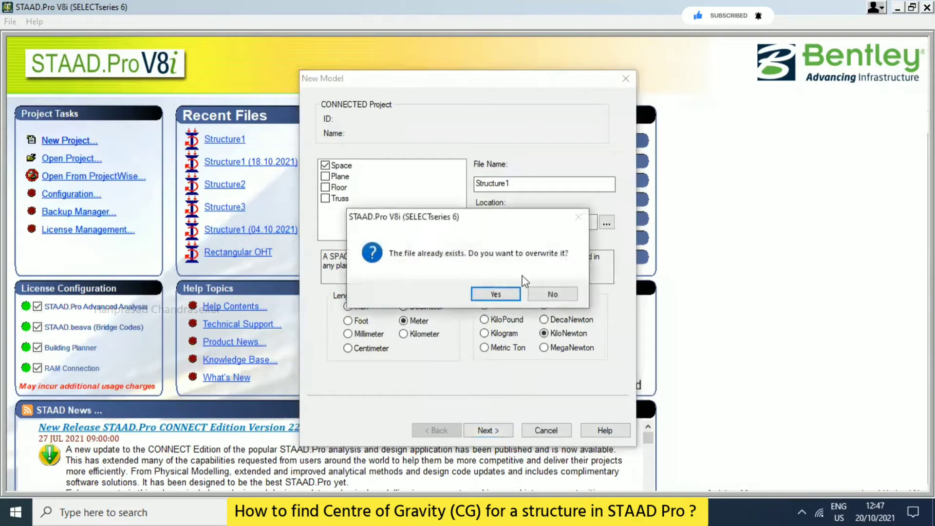
left_click(503, 294)
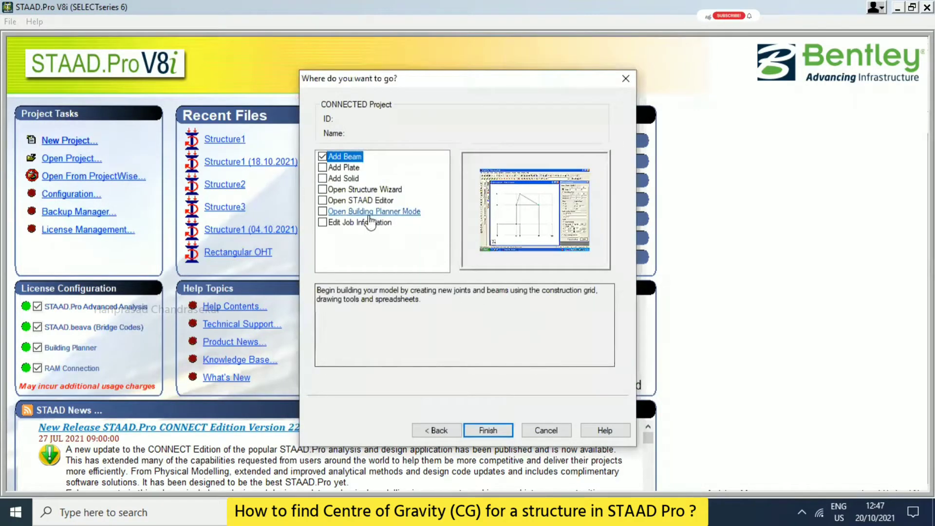
left_click(485, 428)
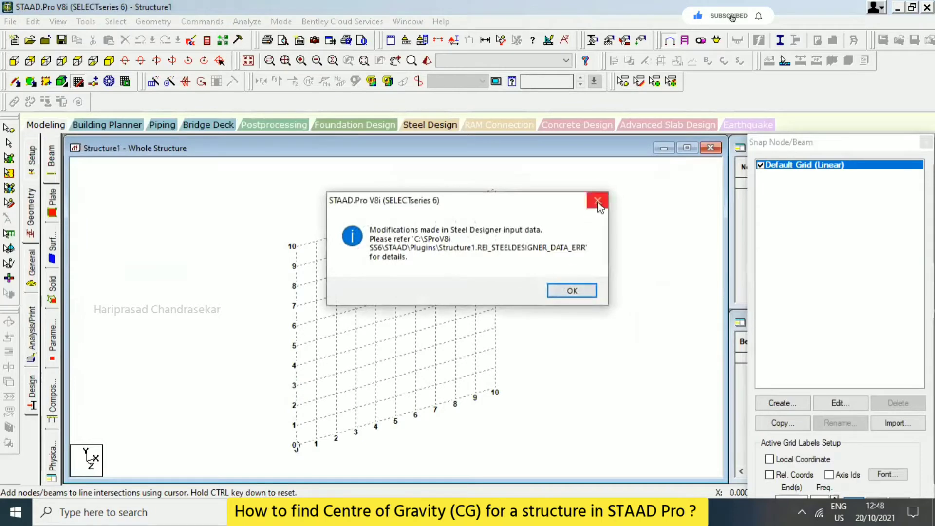
- Draw a column up to height 3, a beam across to grid 10 and a column down, then select the frame
left_click(579, 291)
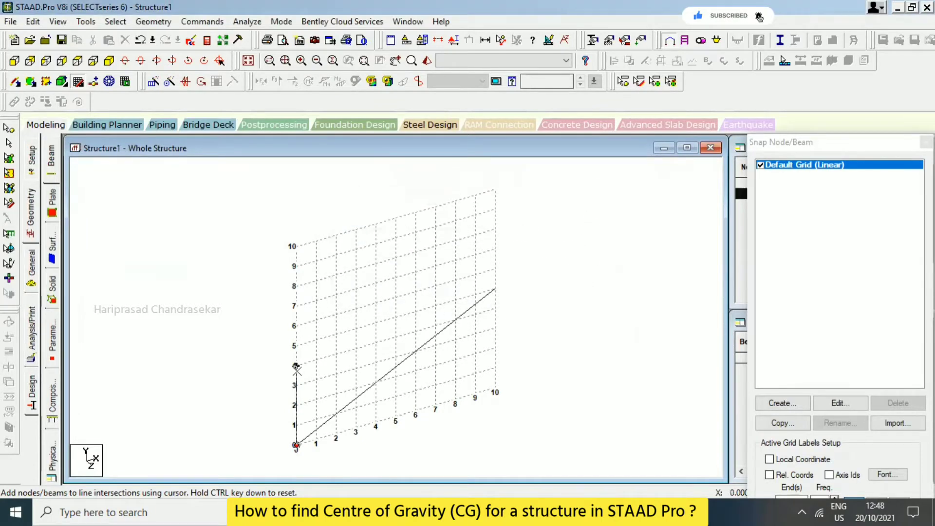
left_click(295, 383)
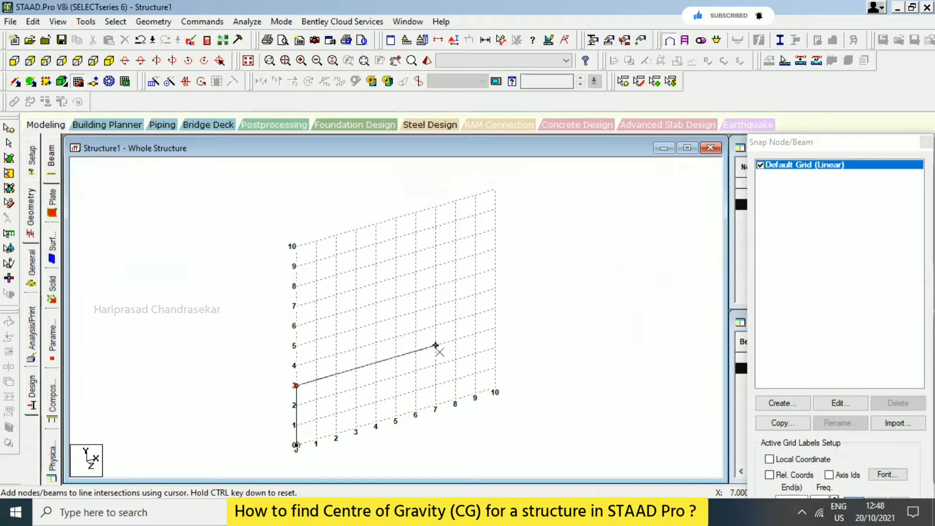
left_click(495, 328)
left_click(496, 389)
key("Escape")
left_click_drag(537, 294, 259, 463)
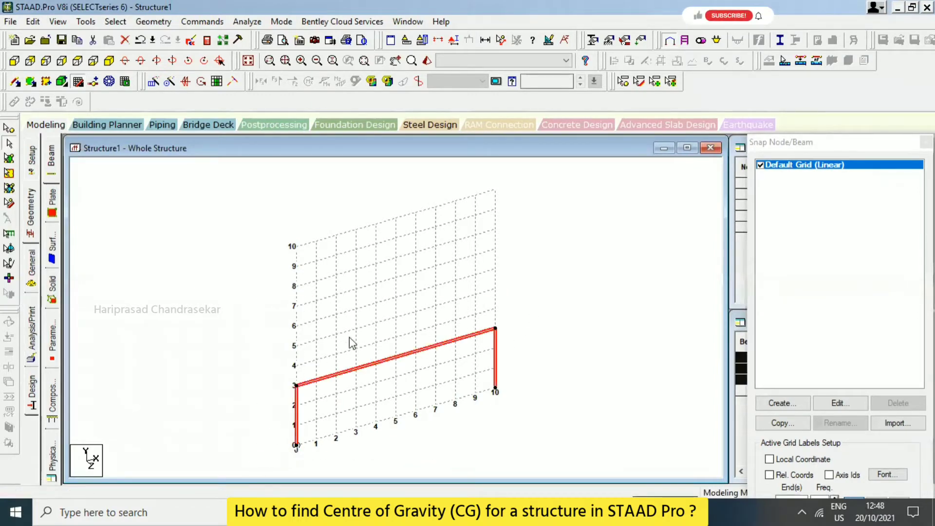
left_click(154, 81)
- Repeat the frame along global Z in 3 steps of 5 m with Link Steps and Open Base
left_click(351, 319)
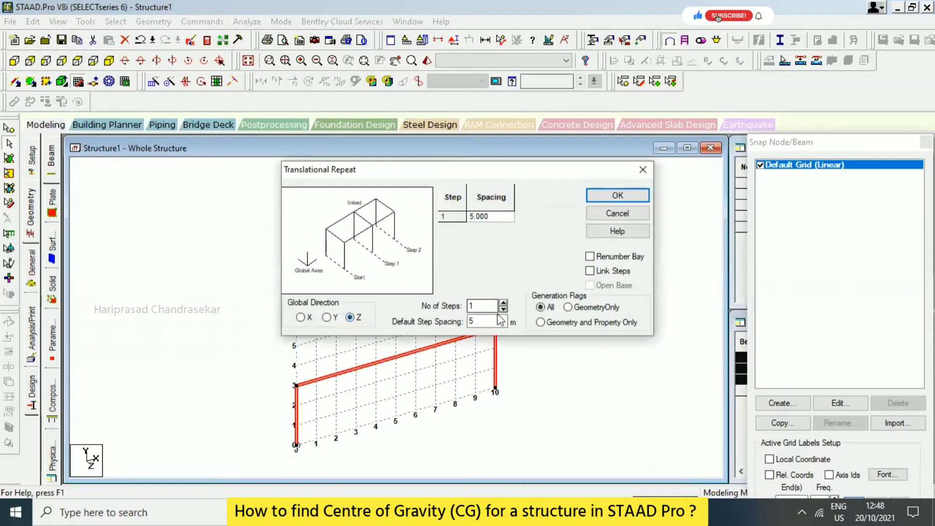
left_click(504, 302)
left_click(505, 303)
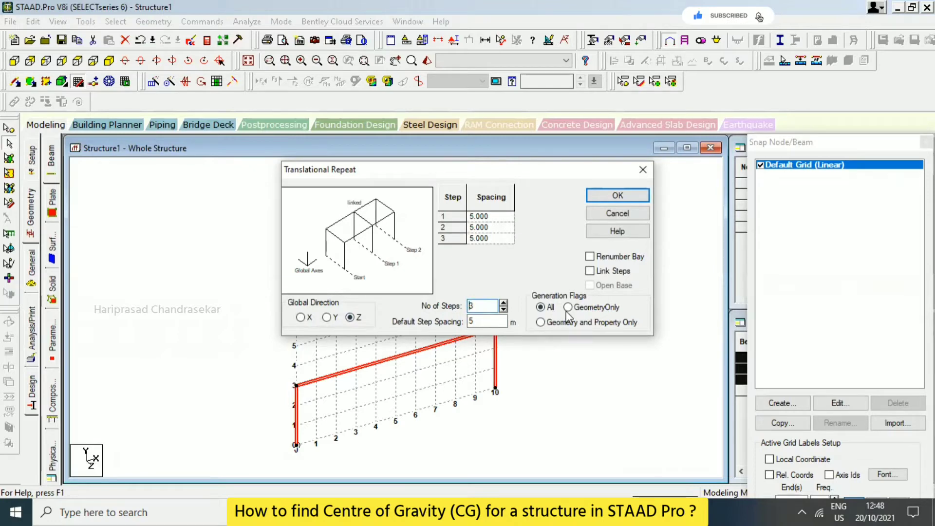
left_click(591, 270)
left_click(591, 286)
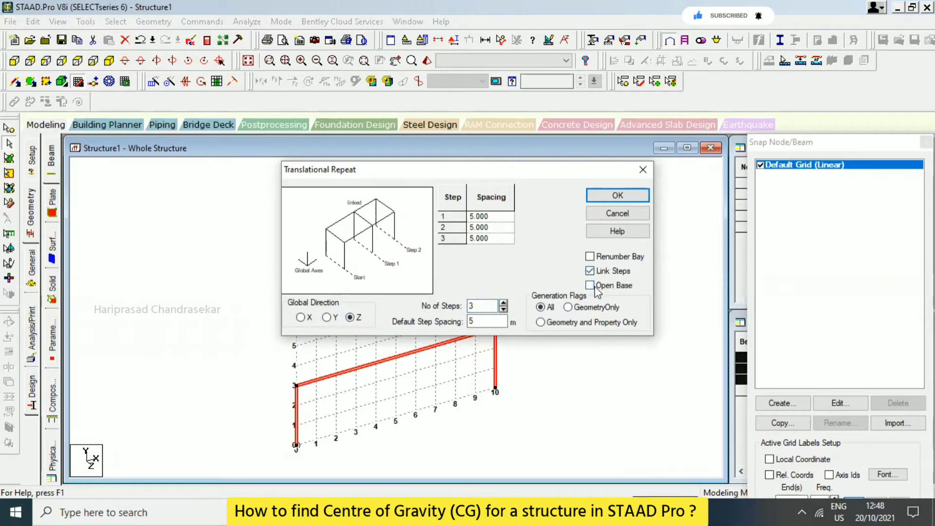
left_click(618, 196)
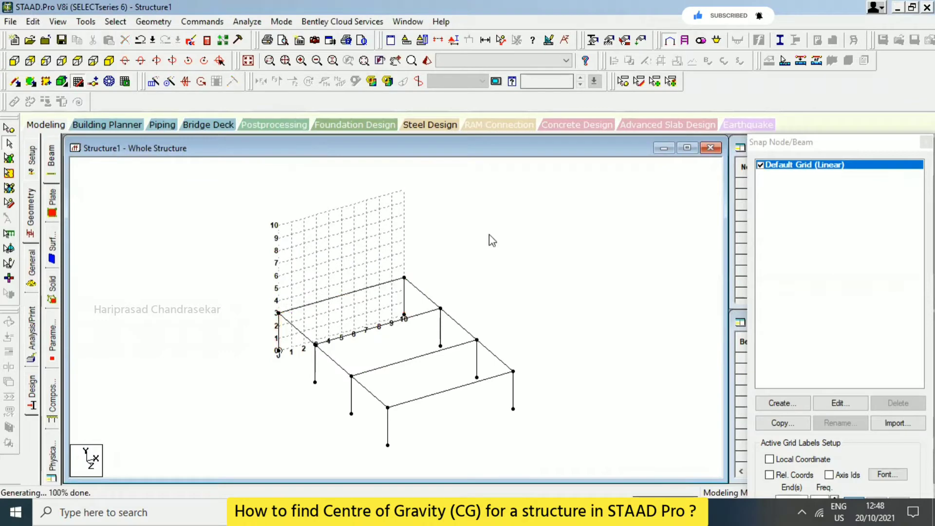
- Create a new fixed support, S2, in the support settings
left_click(35, 266)
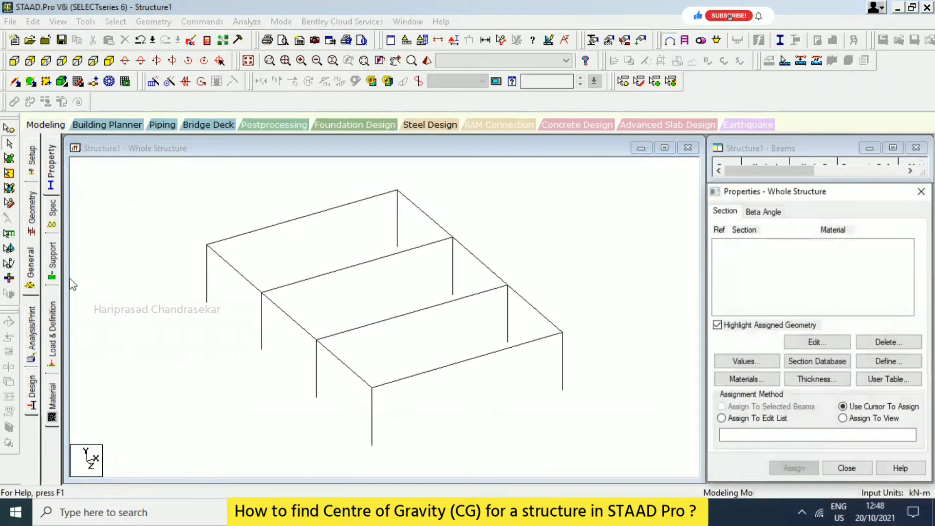
left_click(51, 258)
left_click(831, 369)
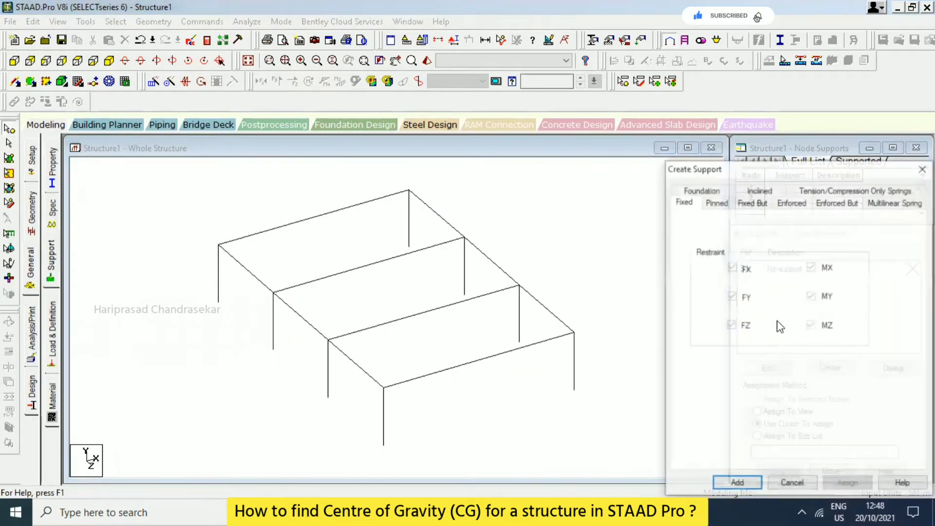
left_click(738, 482)
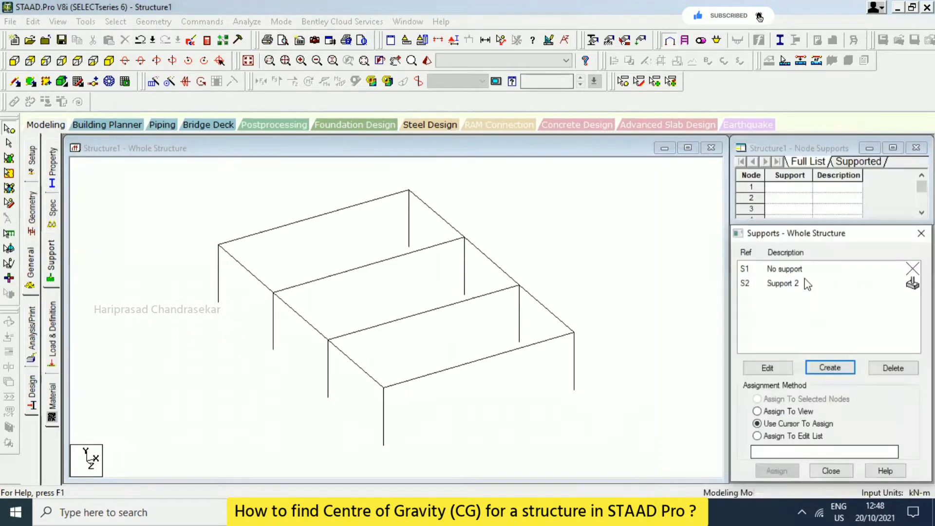
- Assign fixed support S2 to the column base nodes selected in front view
left_click(910, 283)
left_click(15, 62)
left_click_drag(690, 373, 113, 415)
left_click(789, 469)
left_click(835, 389)
left_click(53, 177)
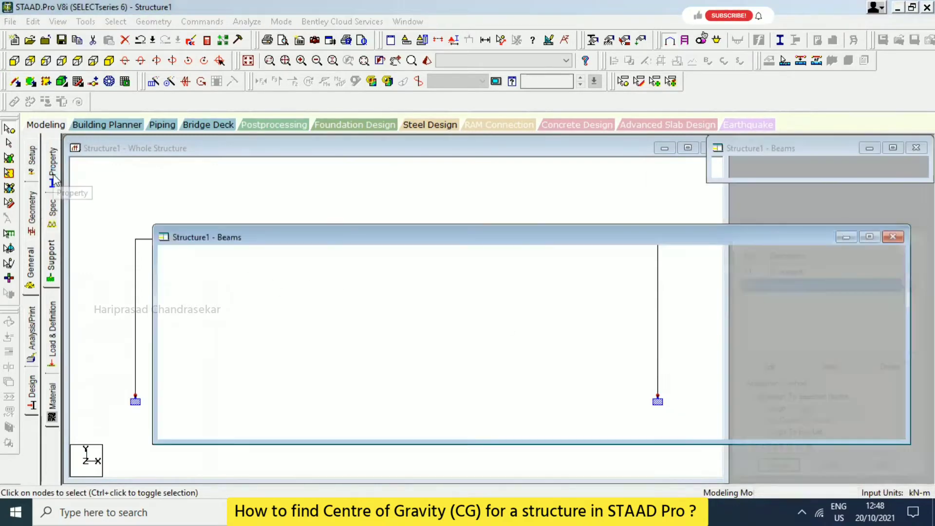
- Define concrete rectangle sections 0.30×0.23 and 0.30×0.30
left_click(889, 361)
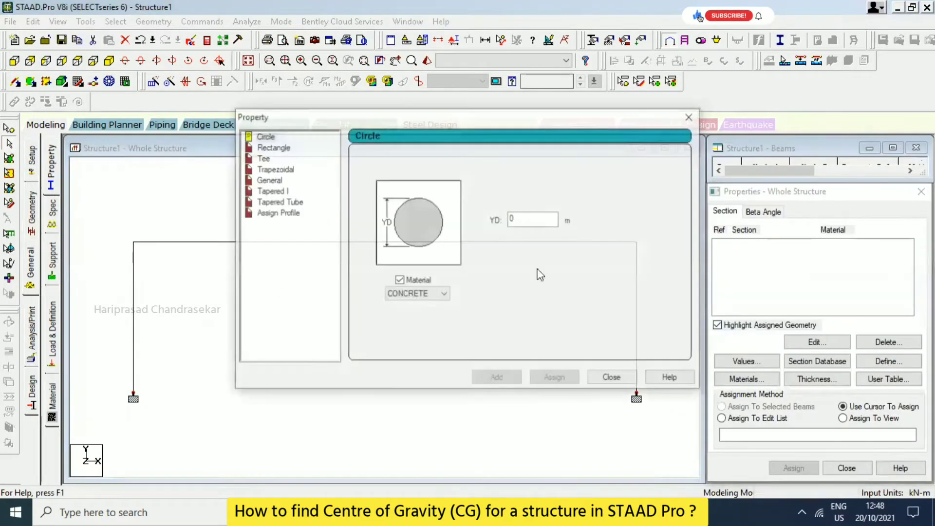
left_click(274, 147)
left_click(537, 211)
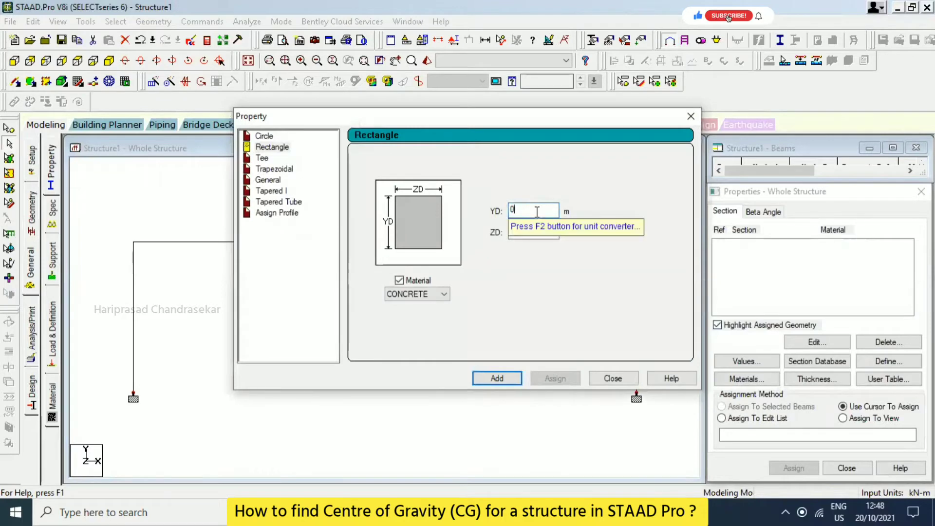
type(".")
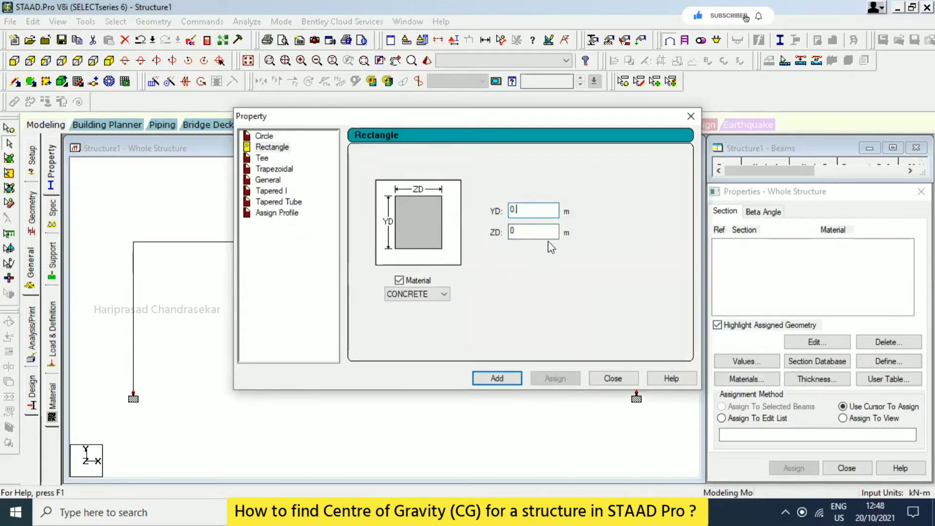
type("3")
left_click(525, 236)
left_click(497, 378)
double_click(518, 231)
type("0.3")
left_click(497, 379)
left_click(613, 379)
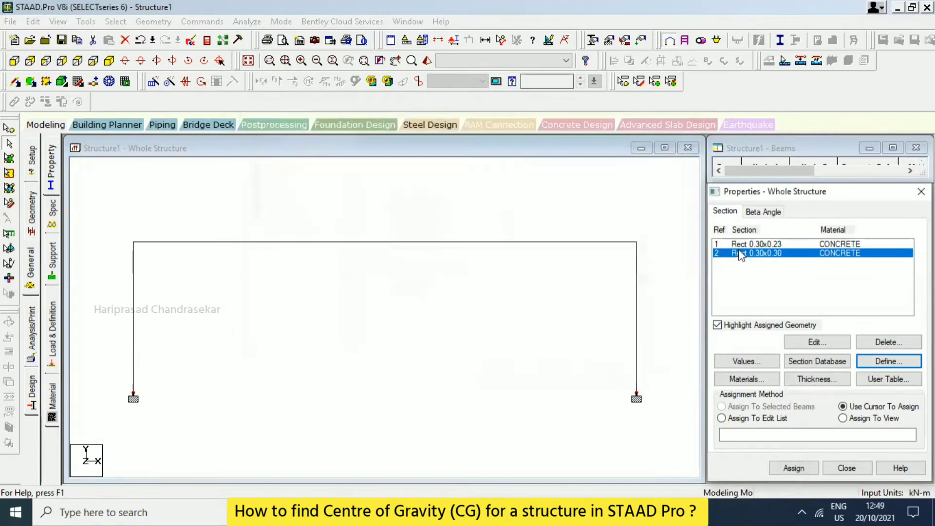
- Assign the Rect 0.30×0.30 section to the columns
left_click_drag(666, 290, 119, 334)
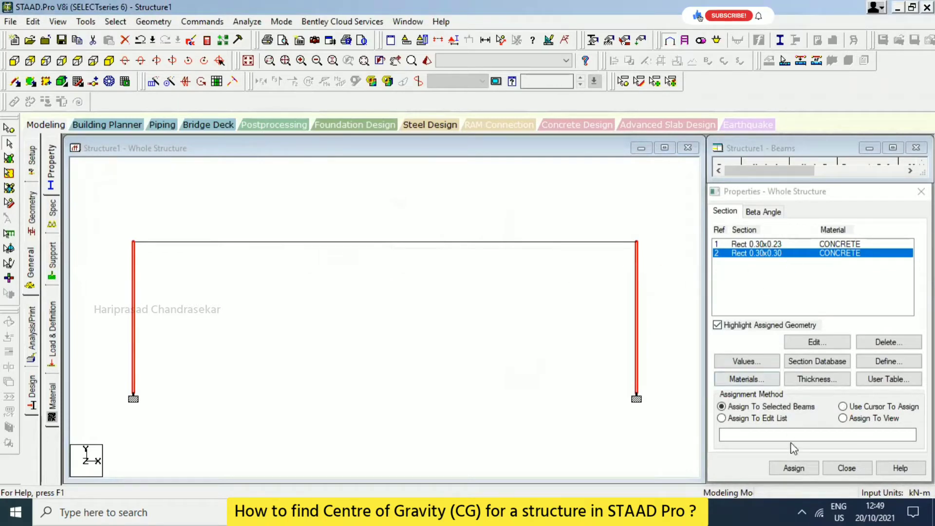
left_click(794, 468)
left_click(573, 288)
- Assign the Rect 0.30×0.23 section to the top beam and return to isometric view
left_click_drag(516, 182, 486, 293)
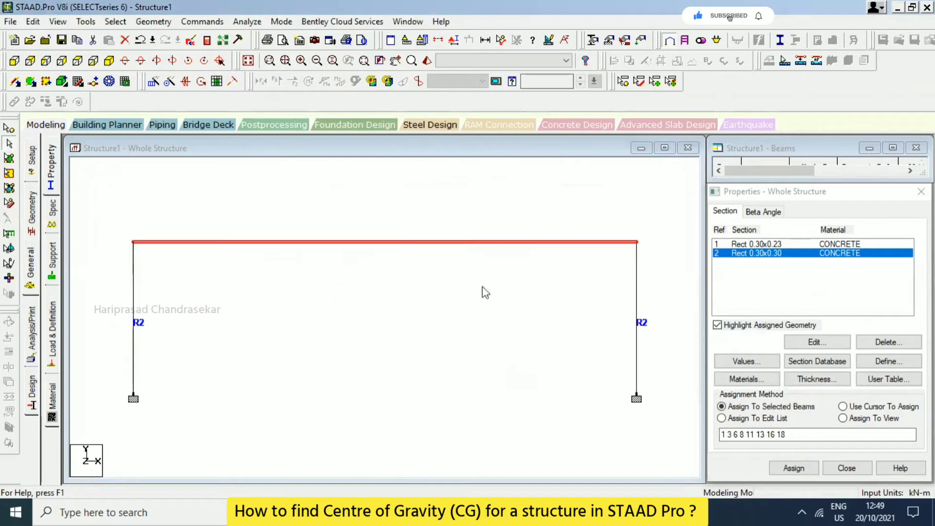
left_click(794, 245)
left_click_drag(565, 189, 436, 299)
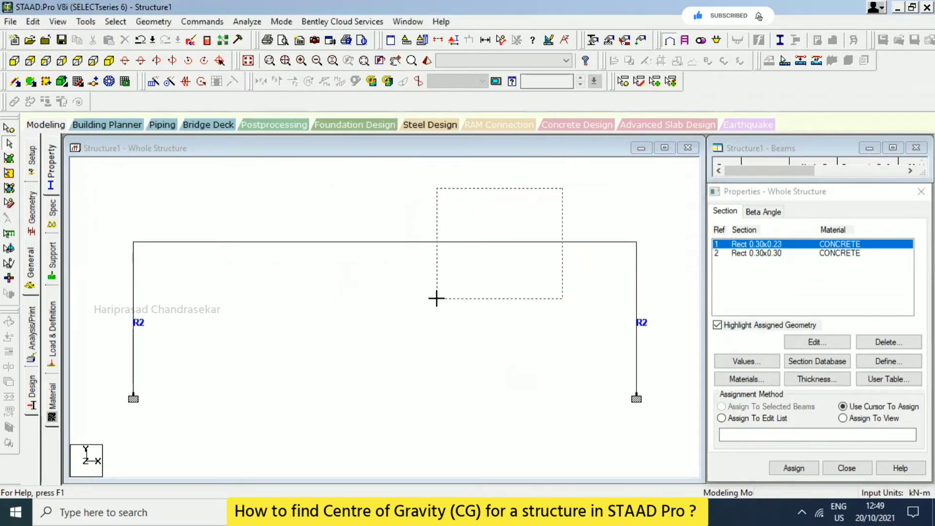
left_click_drag(514, 202, 356, 320)
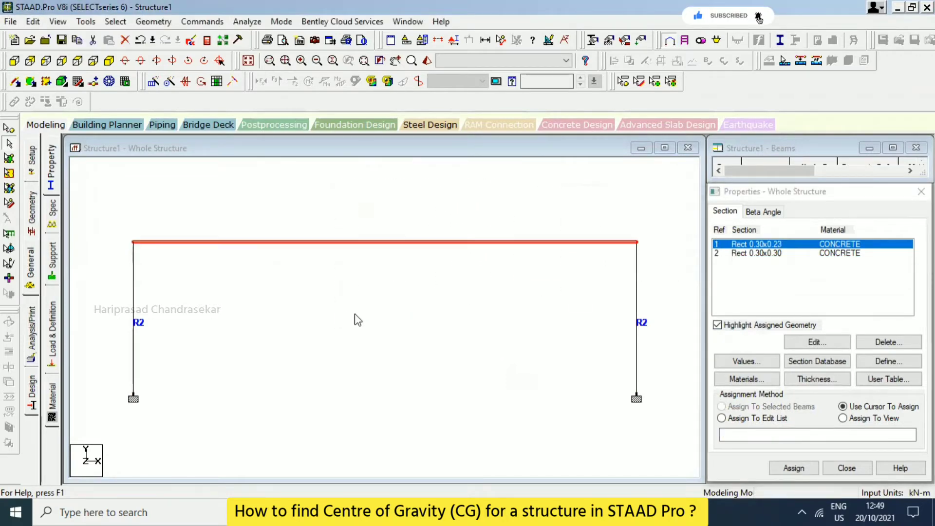
left_click(794, 469)
left_click(834, 371)
left_click(572, 291)
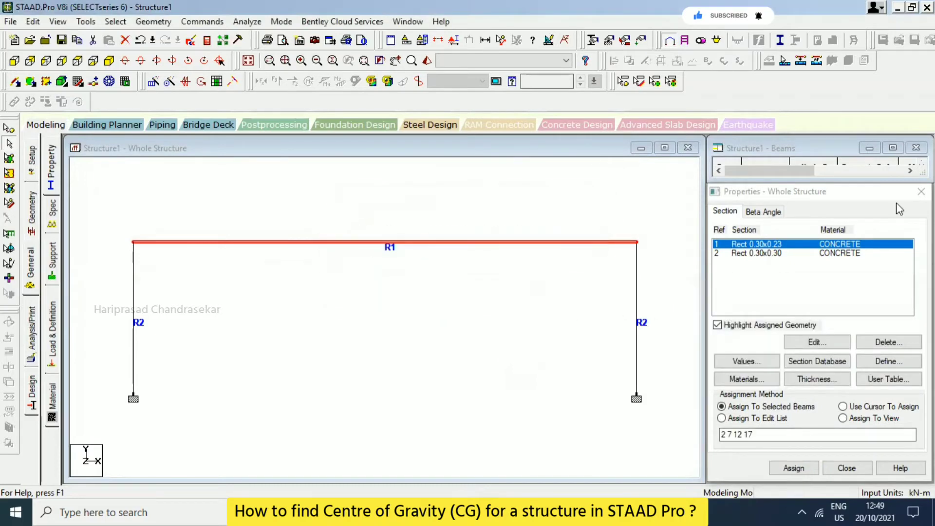
left_click(94, 60)
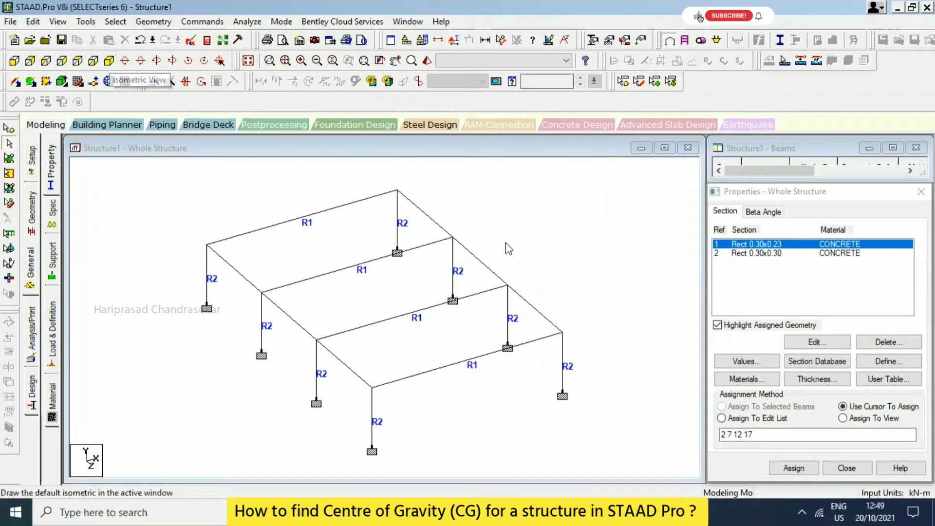
- Create a Dead load case titled 'DL'
left_click(54, 323)
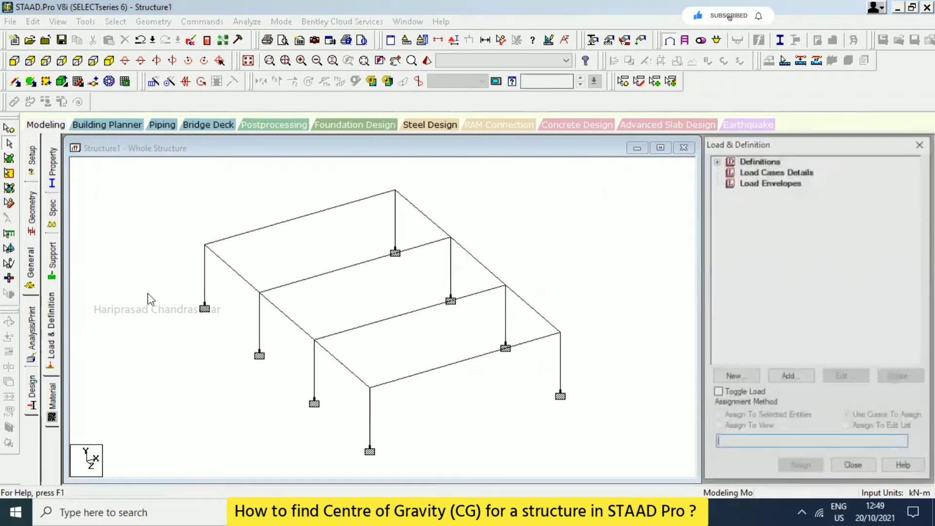
left_click(751, 171)
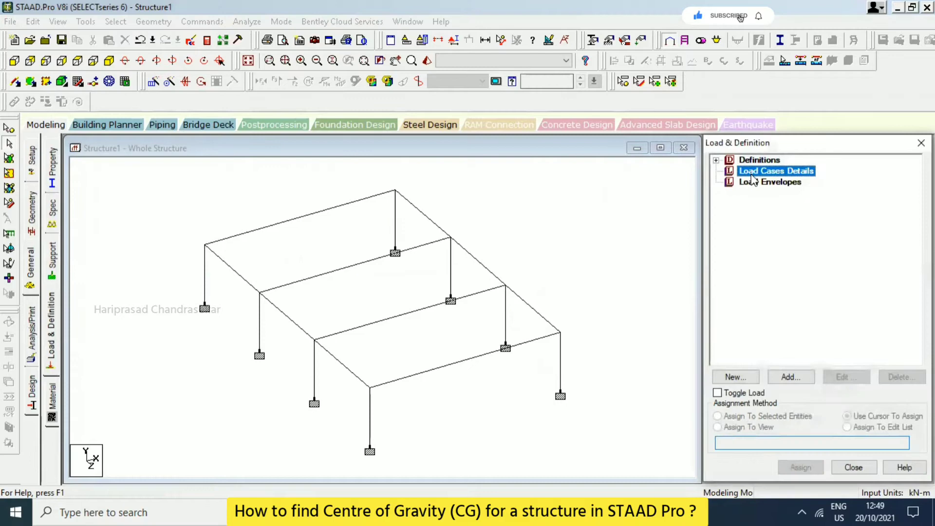
left_click(788, 379)
left_click(546, 178)
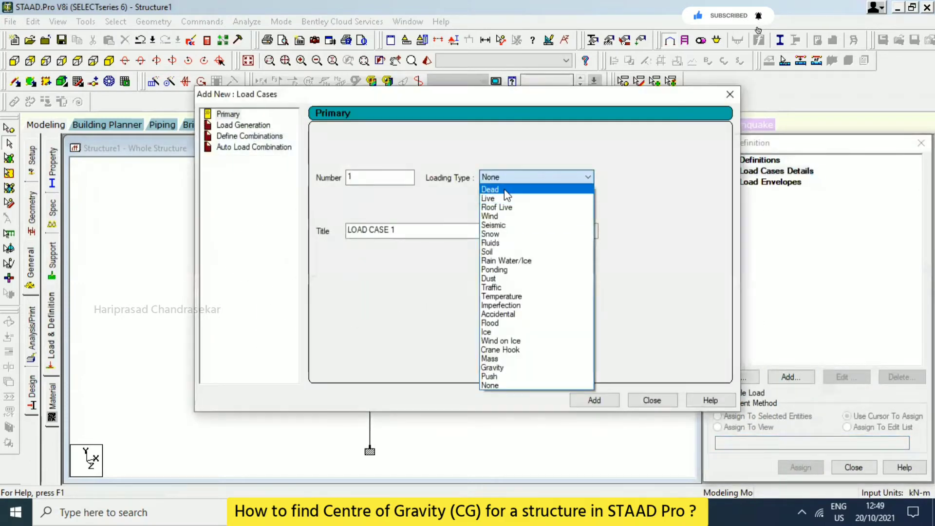
left_click(504, 191)
left_click_drag(445, 232, 228, 234)
type("DL")
key("Return")
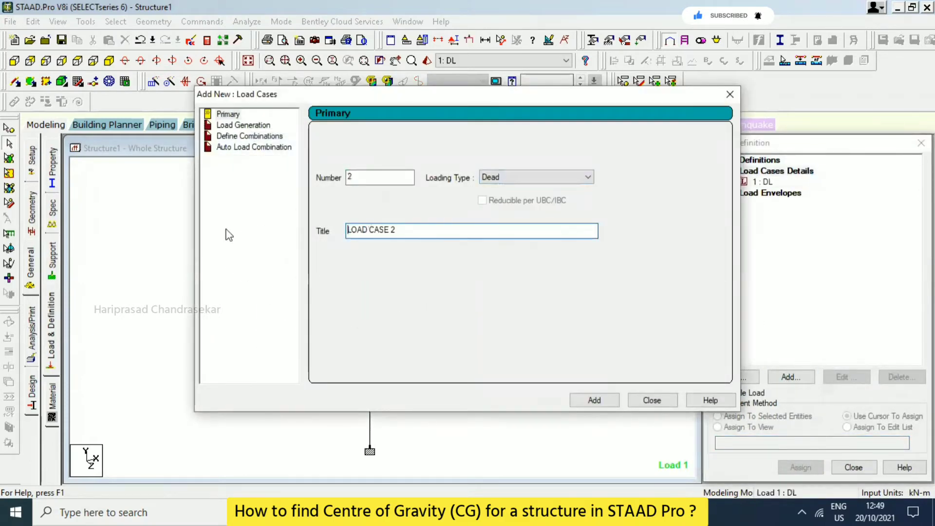
left_click(730, 94)
- Add selfweight Y -1 to load case DL and assign it to all members in view
left_click(763, 181)
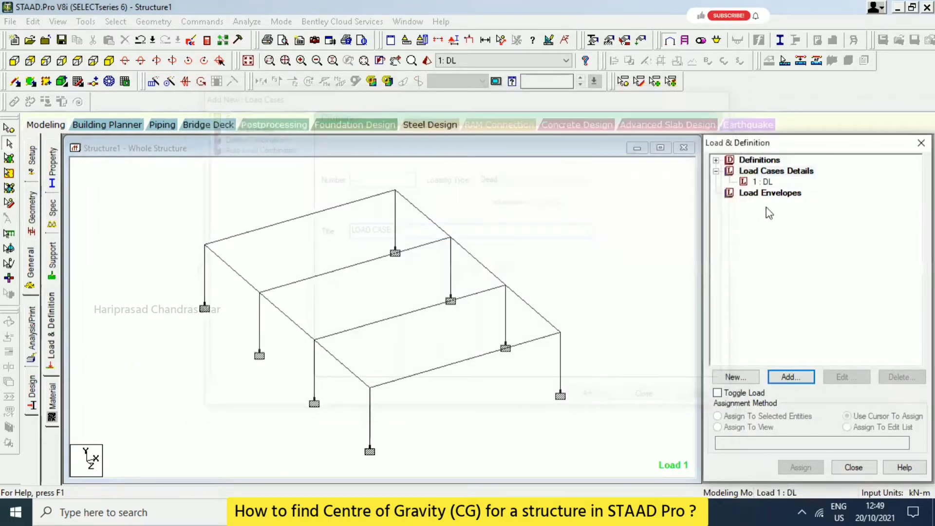
left_click(789, 379)
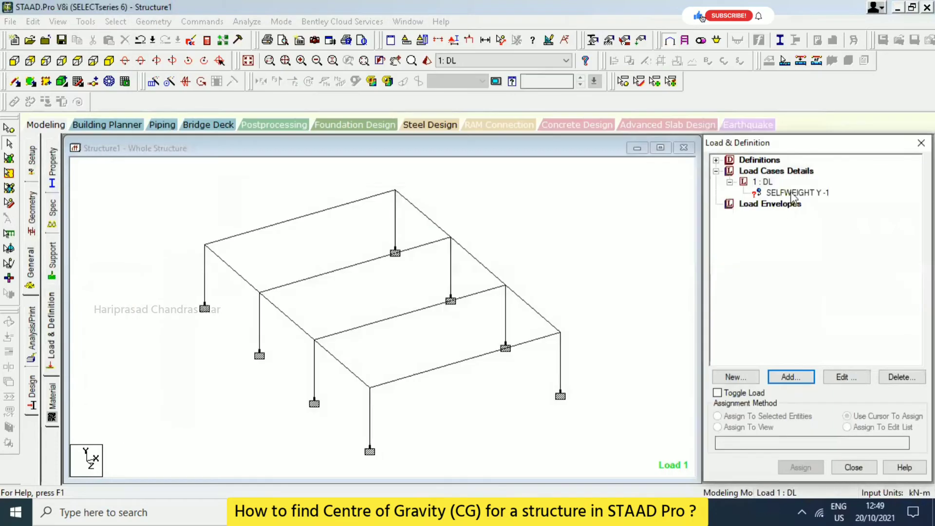
left_click(798, 193)
left_click(718, 427)
left_click(801, 467)
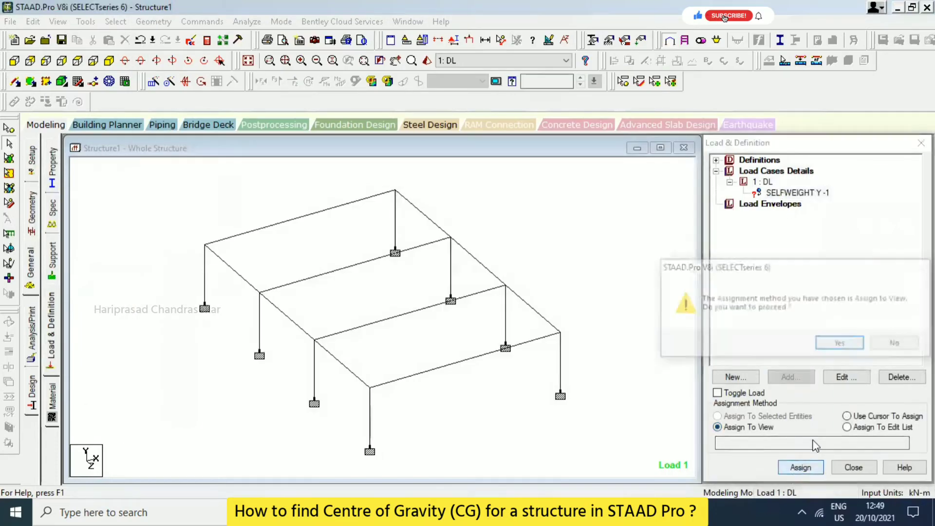
left_click(839, 343)
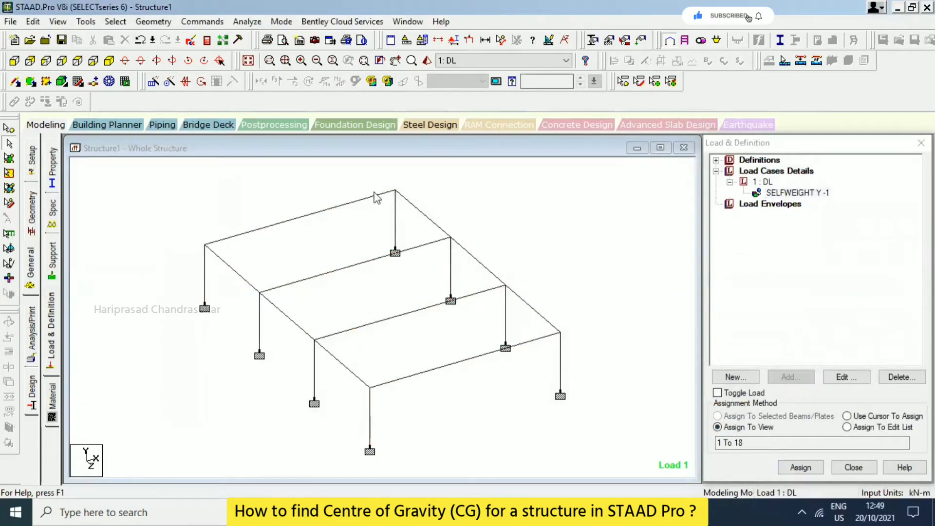
- Add a PERFORM ANALYSIS PRINT ALL command
left_click(30, 326)
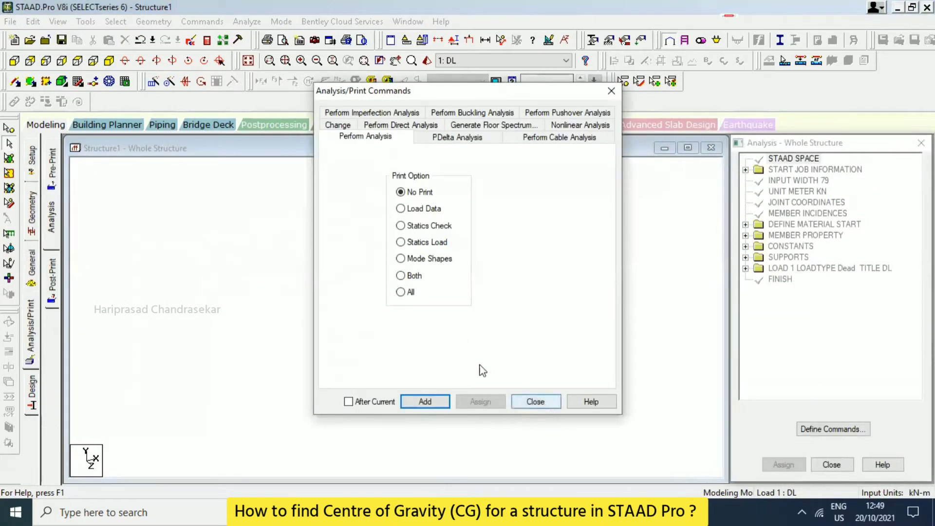
left_click(446, 401)
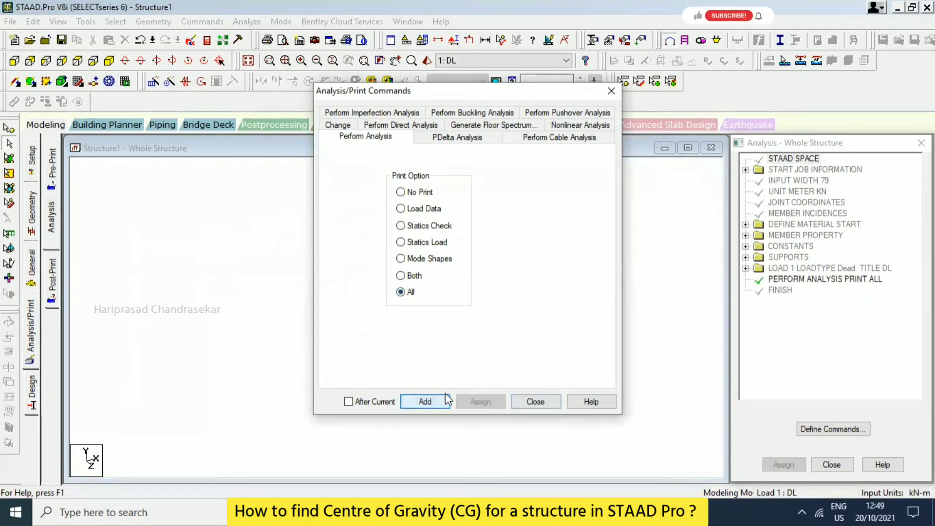
left_click(527, 404)
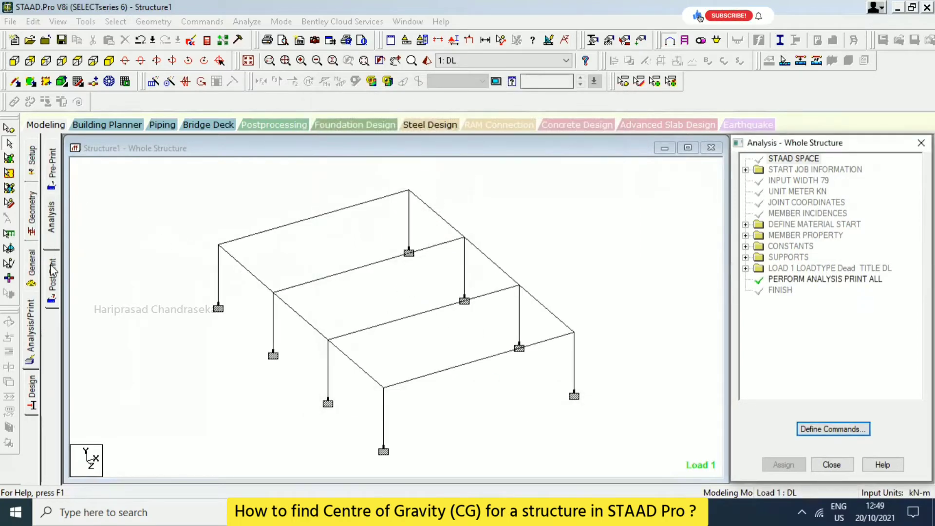
left_click(53, 273)
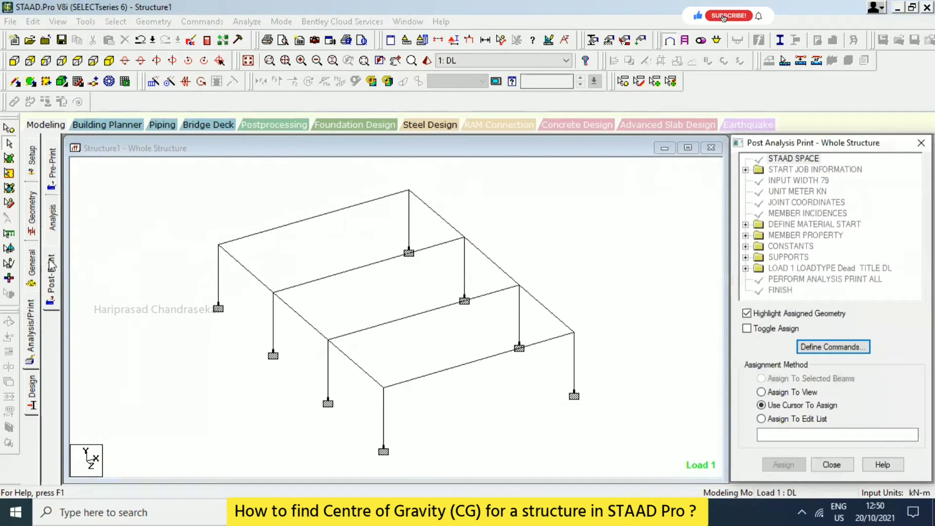
- Add a PRINT CG command from the Cg tab after the failed placement attempt, then close
left_click(838, 347)
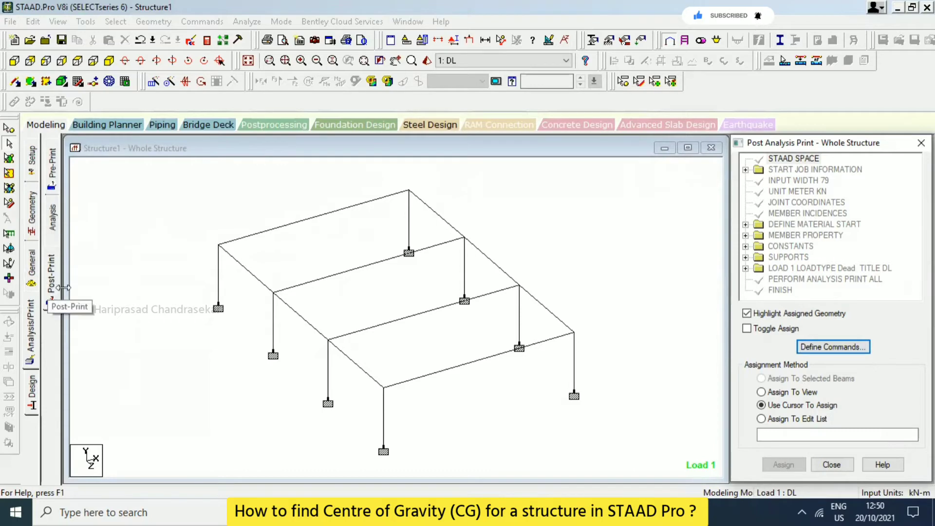
left_click(839, 348)
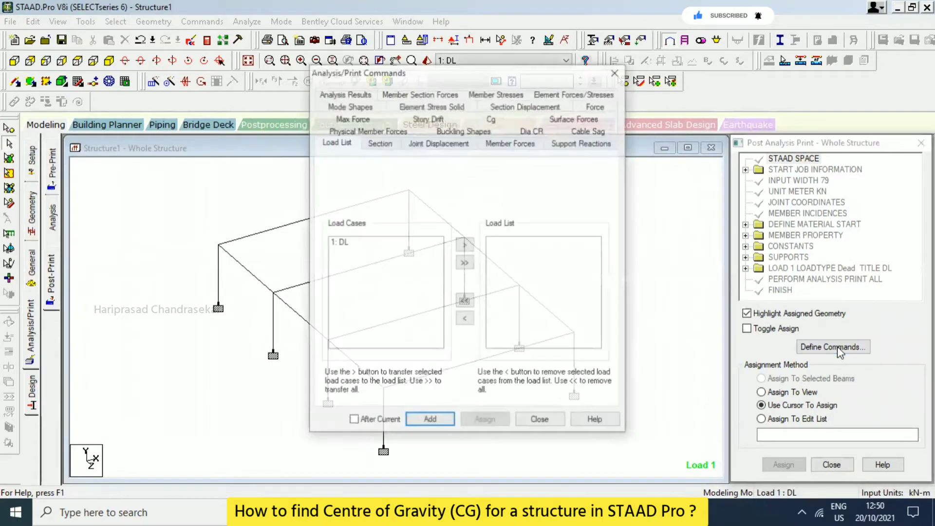
left_click(492, 120)
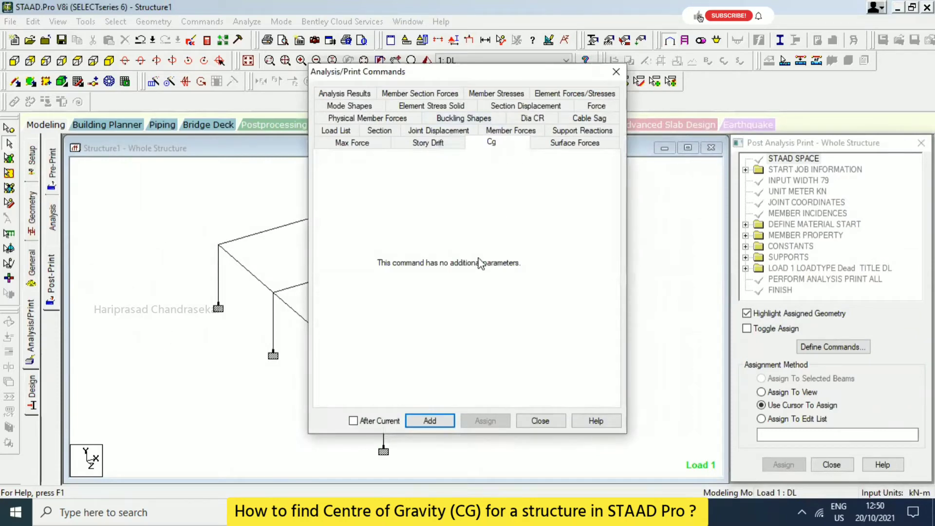
left_click(373, 421)
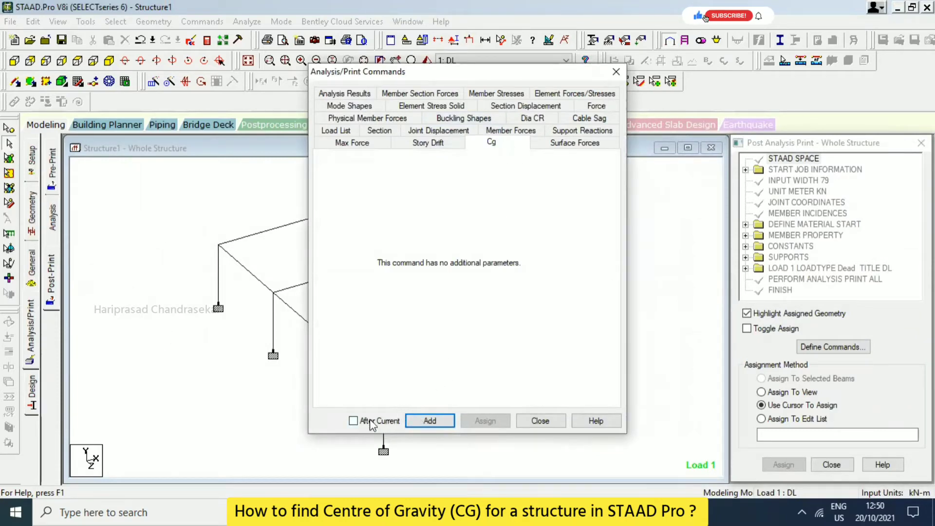
left_click(429, 420)
left_click(558, 286)
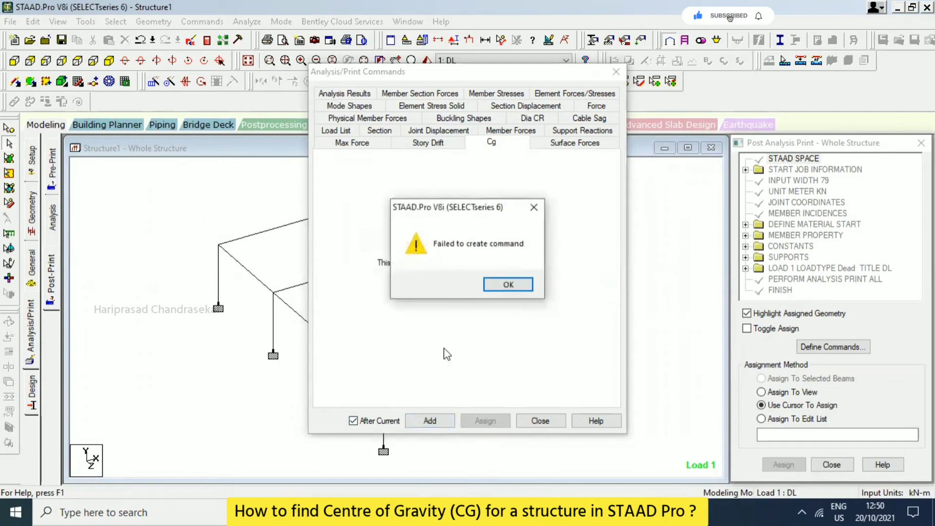
left_click(510, 285)
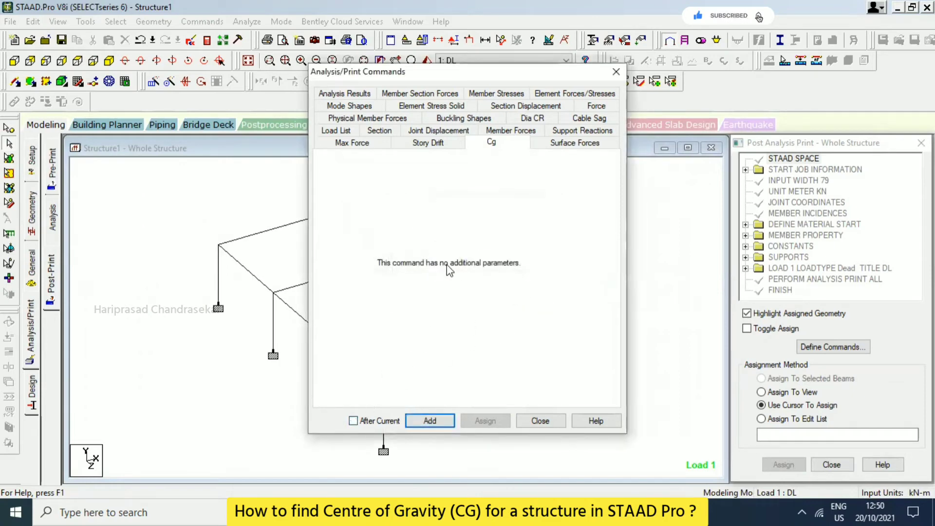
left_click(429, 421)
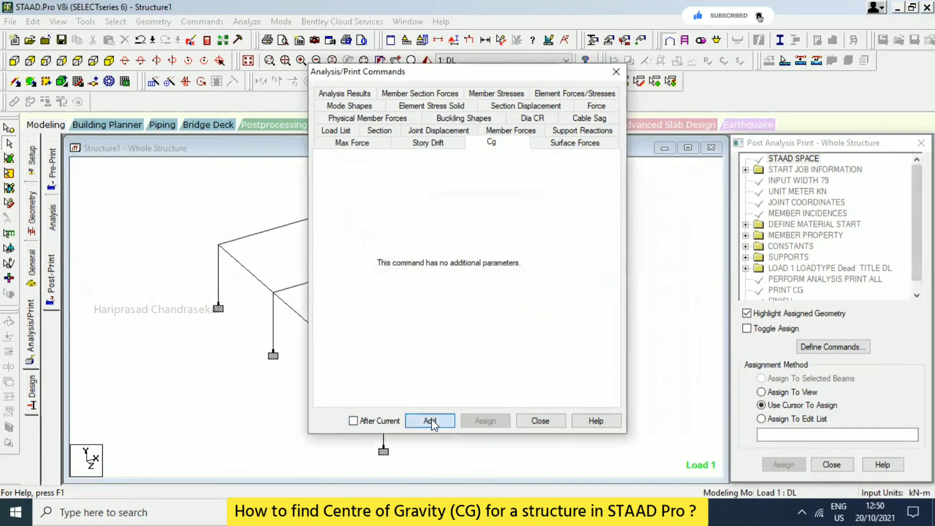
left_click(540, 421)
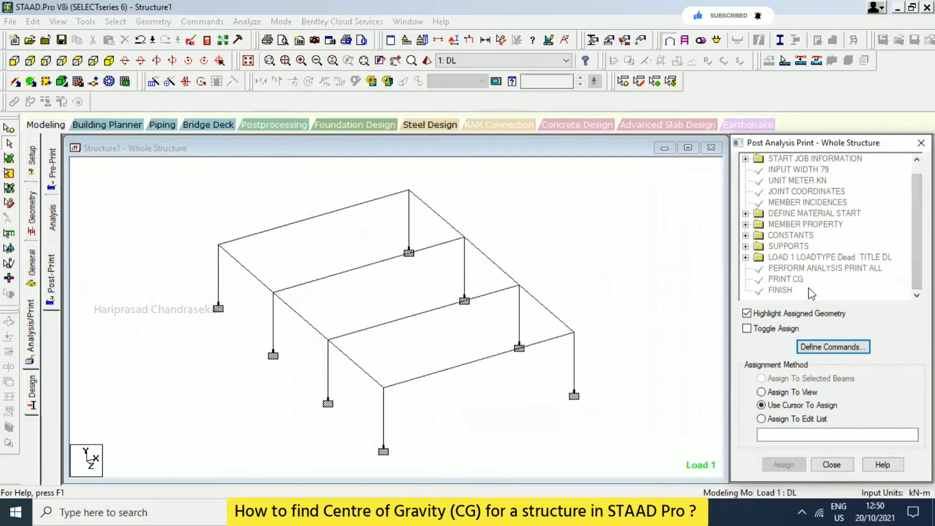
- Run the analysis and review output errors about missing elastic modulus and section properties
left_click(247, 21)
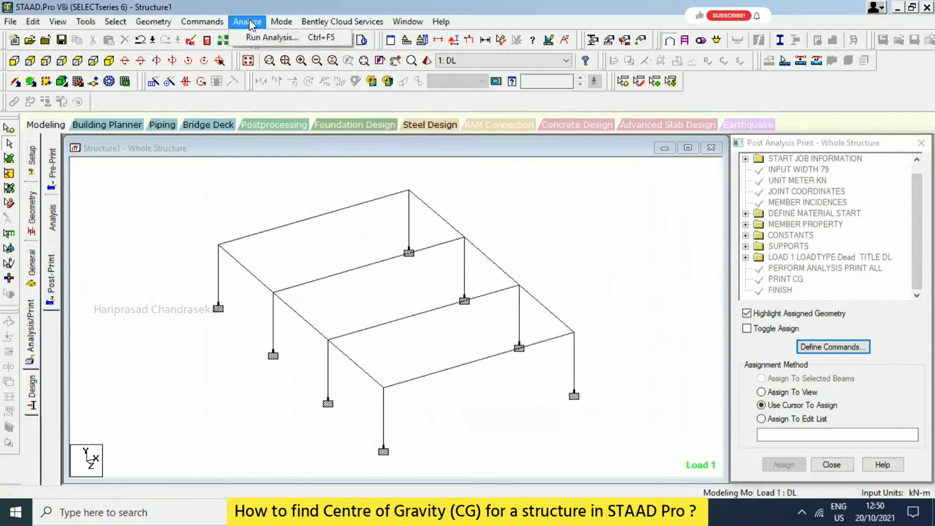
left_click(268, 38)
left_click(388, 274)
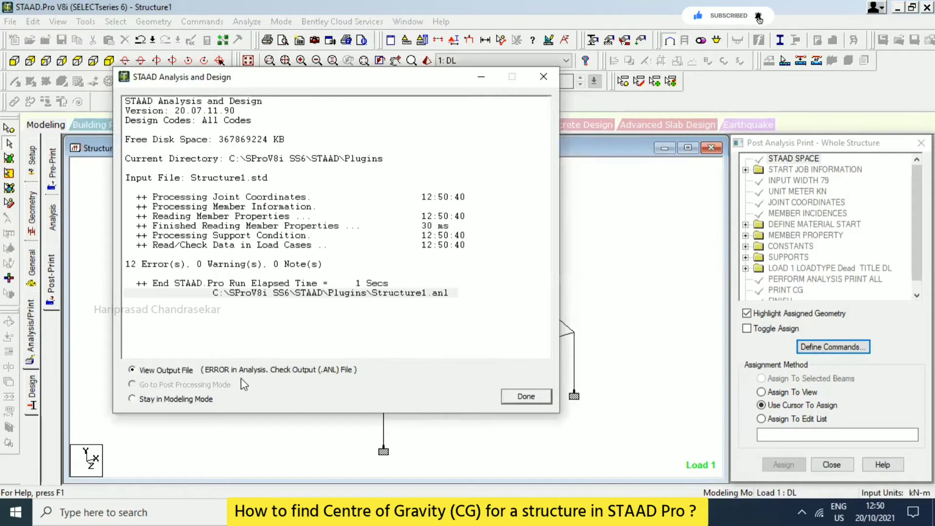
left_click(526, 397)
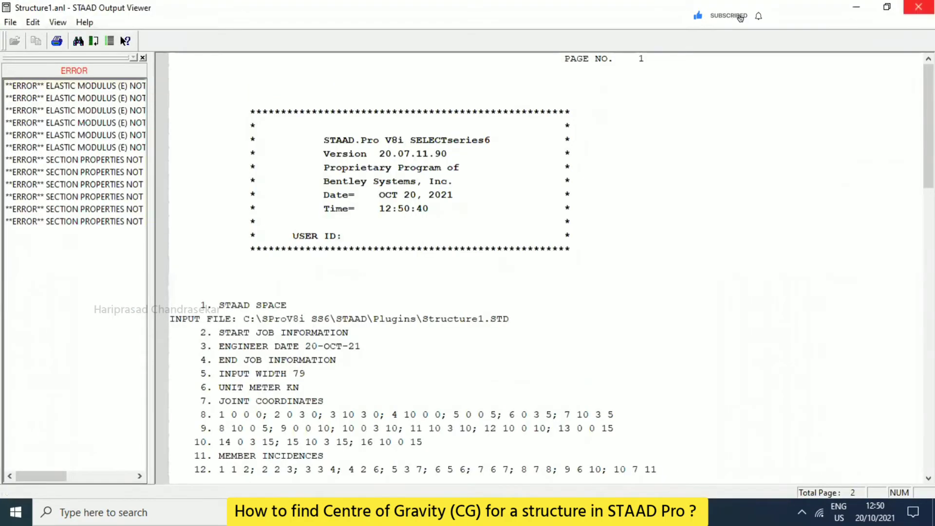
left_click(77, 85)
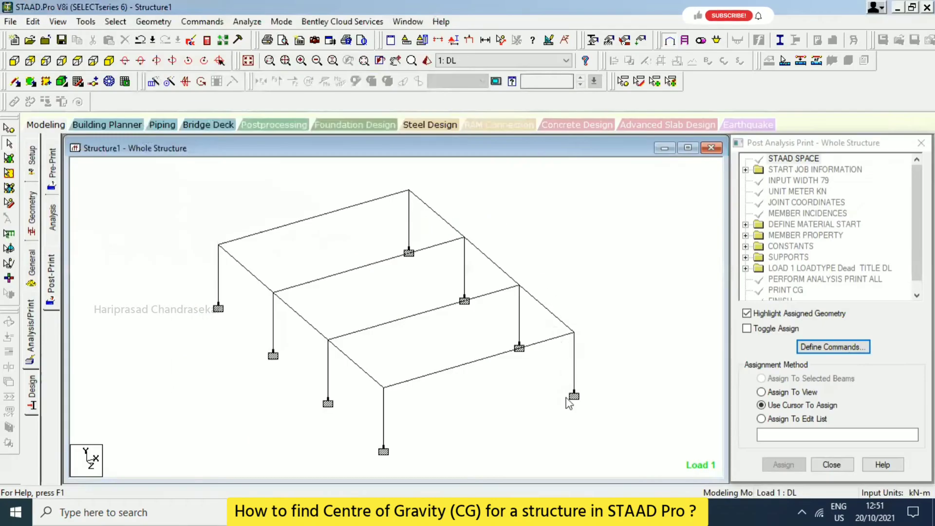
- Inspect the frame by orbiting it in a 3D rendered view
right_click(565, 373)
key("Return")
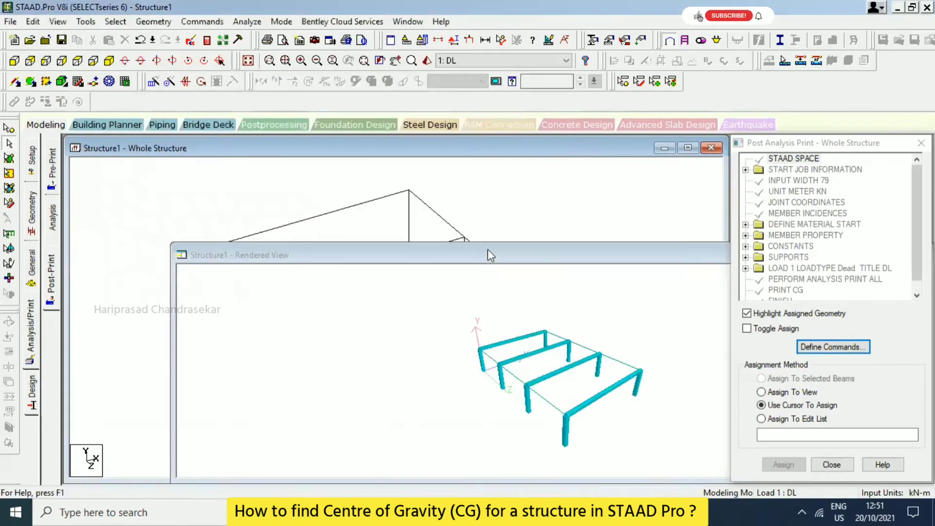
left_click_drag(575, 417, 572, 261)
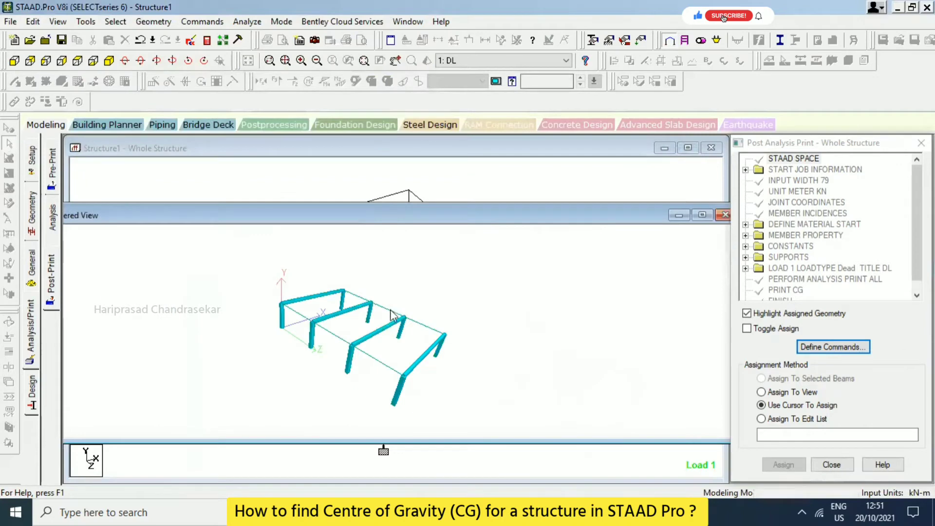
left_click_drag(389, 314, 422, 374)
left_click_drag(328, 353, 589, 245)
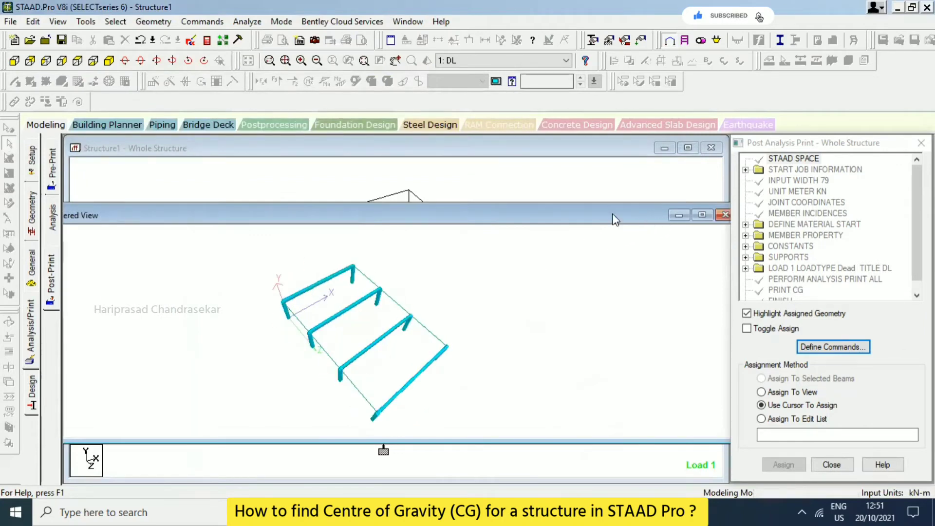
left_click(584, 200)
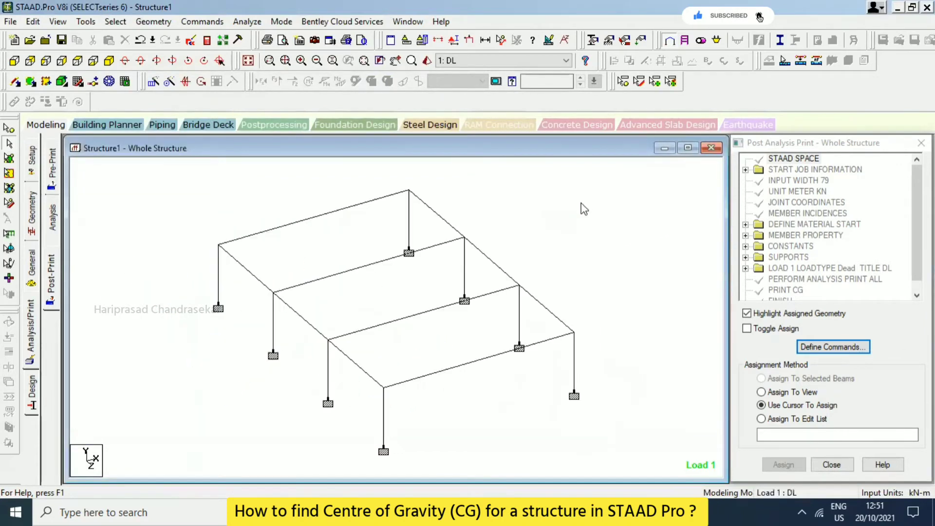
- Select all horizontal beams via Beams Parallel To and assign them Rect 0.30×0.23
left_click(31, 267)
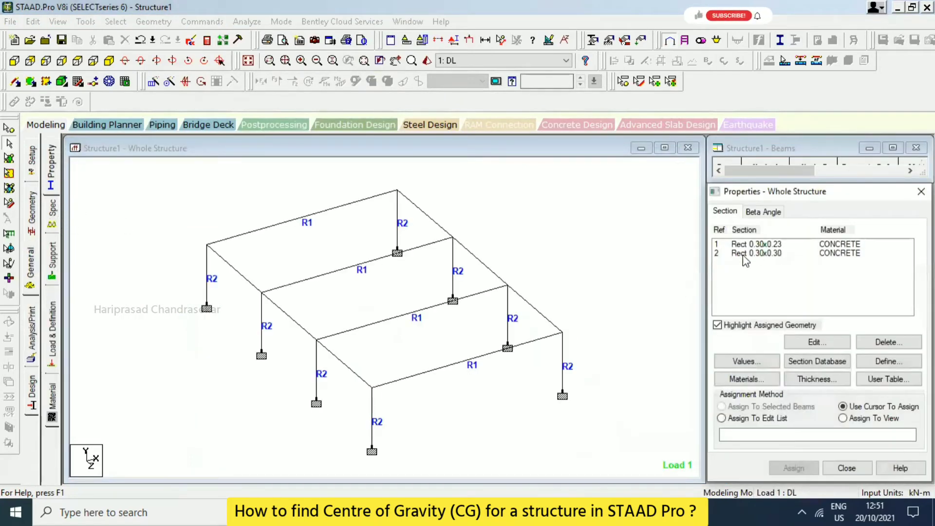
left_click(115, 22)
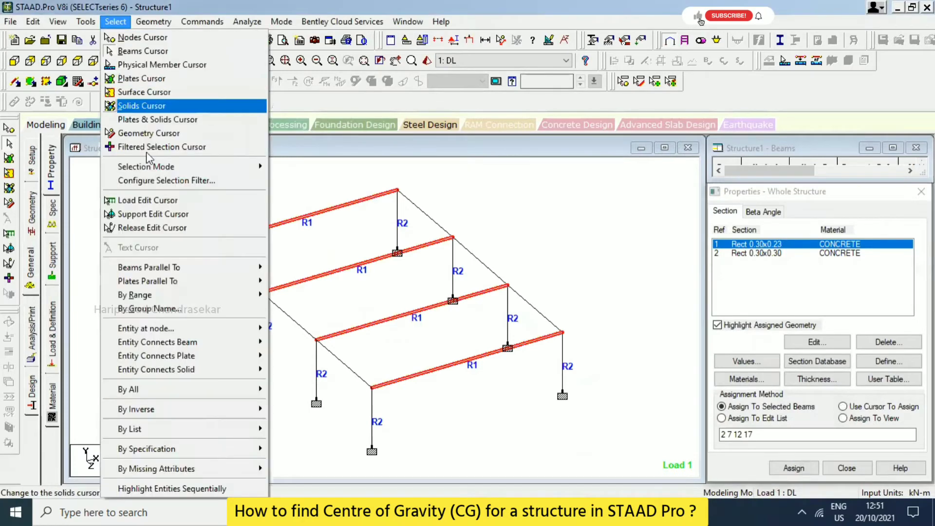
mouse_move(163, 268)
left_click(286, 290)
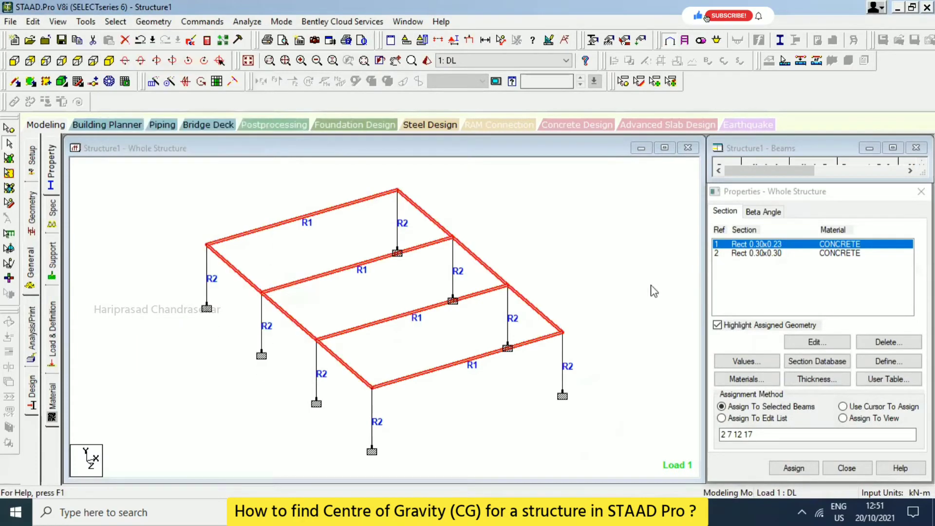
left_click(794, 468)
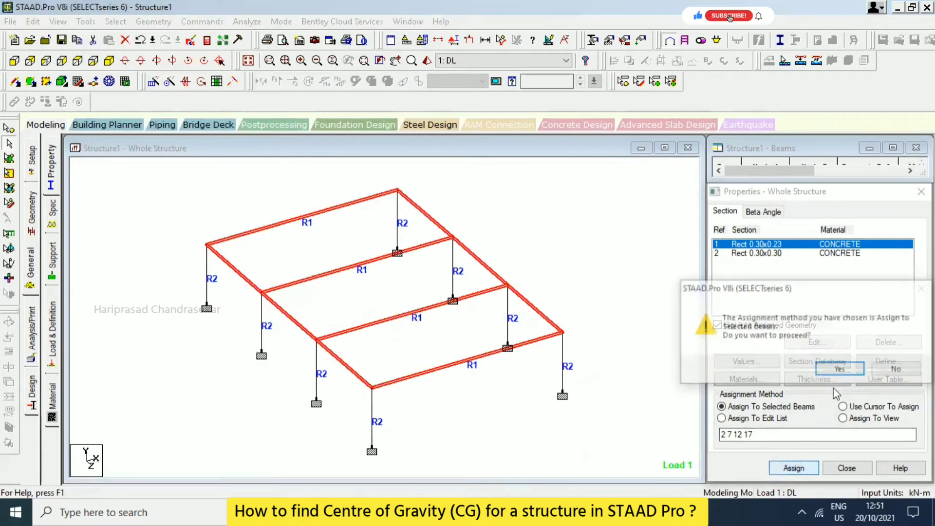
left_click(842, 368)
left_click(757, 253)
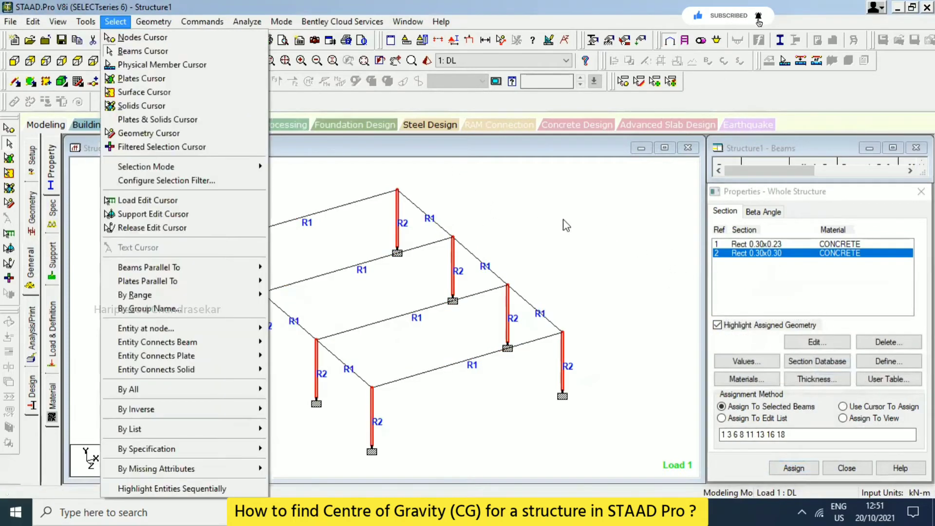
left_click(378, 240)
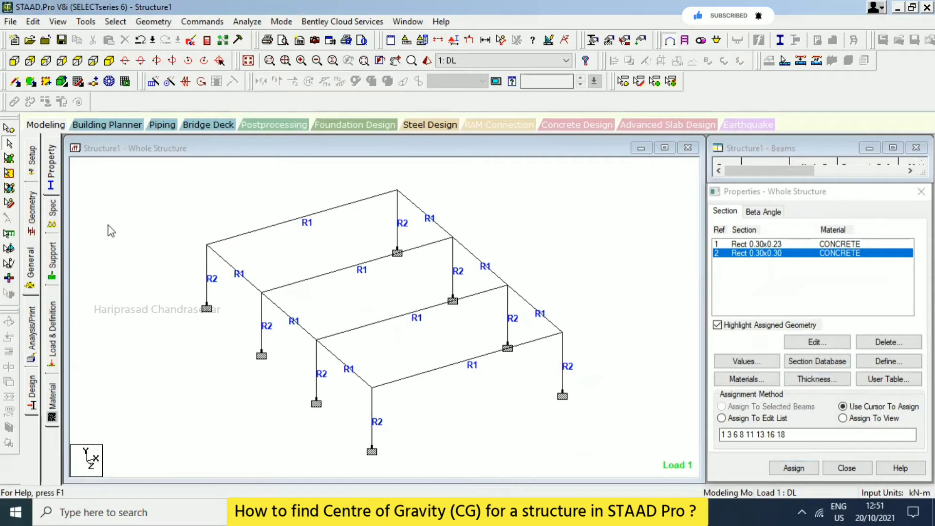
left_click(248, 21)
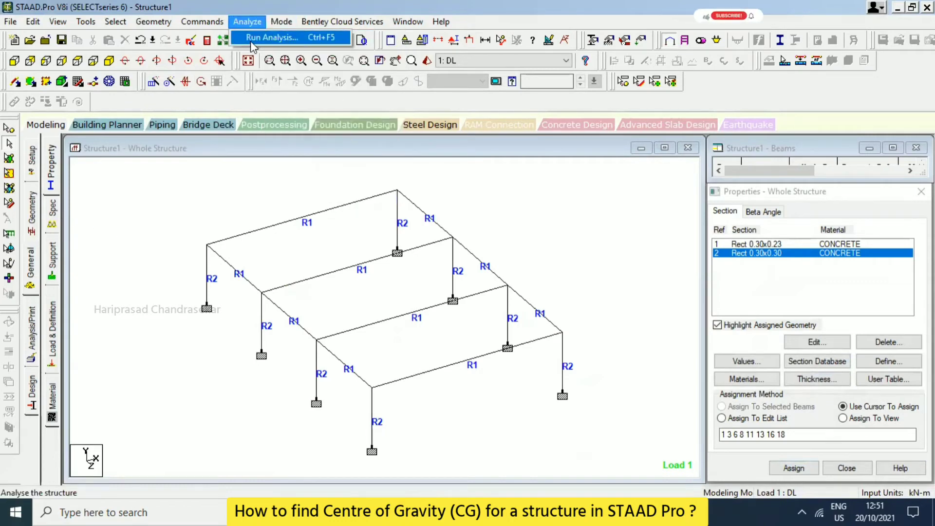
- Save and rerun the analysis, then review total applied and reaction loads (164.70 kN)
left_click(272, 37)
left_click(383, 272)
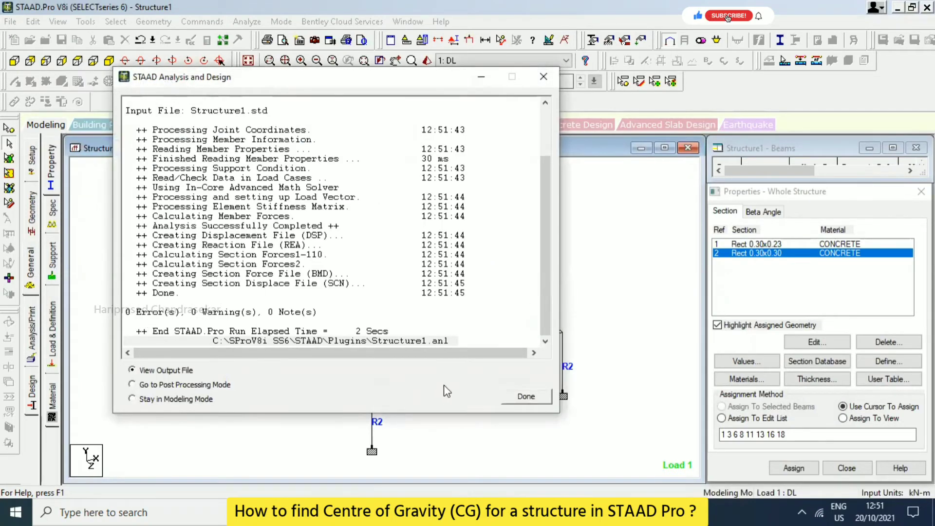
left_click(525, 396)
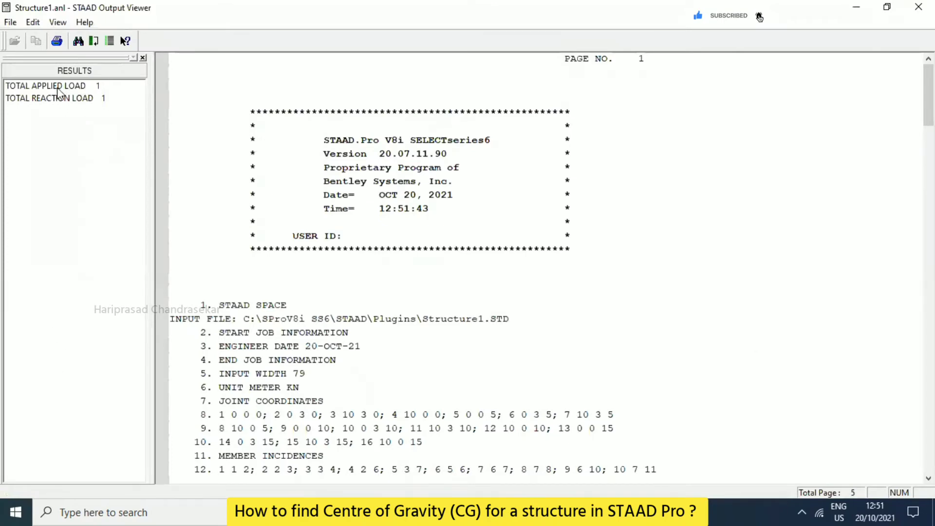
left_click(57, 86)
left_click(62, 99)
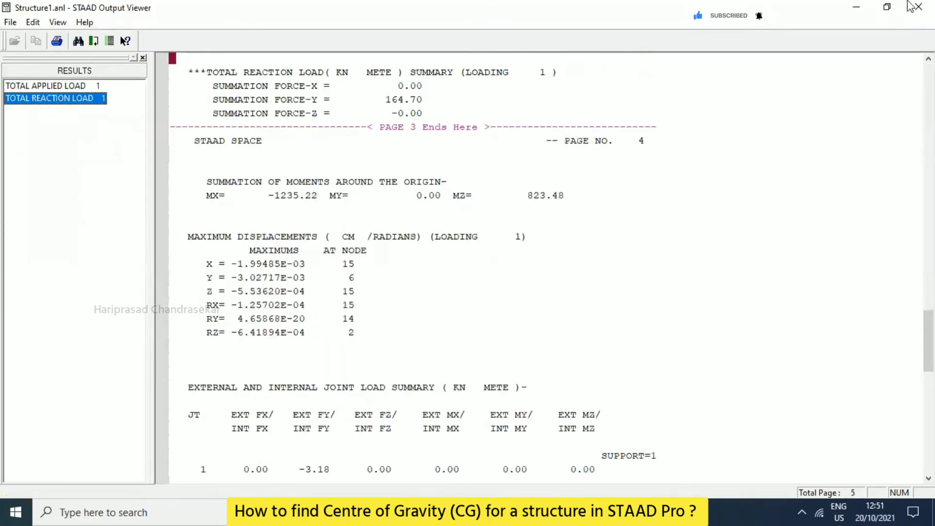
left_click(919, 7)
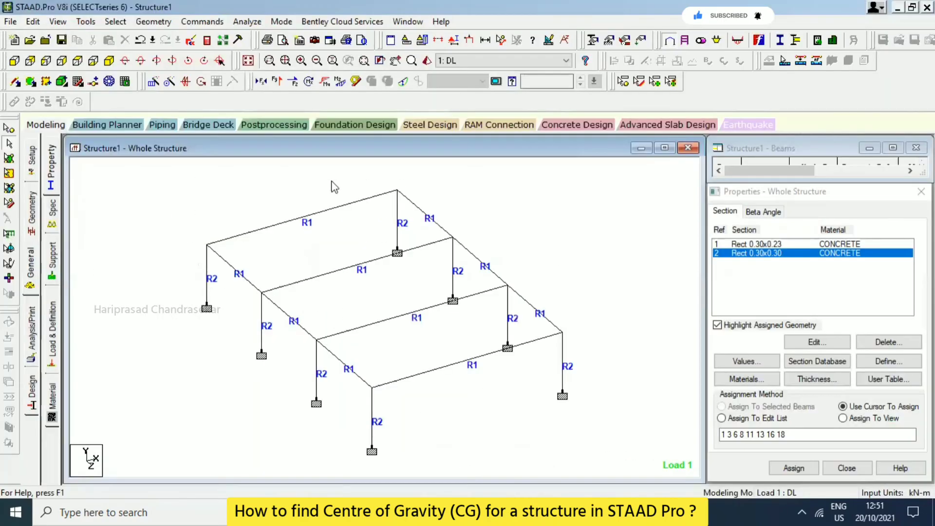
- Insert a 'print cg' line above FINISH in Structure1.std and save the change
left_click(191, 41)
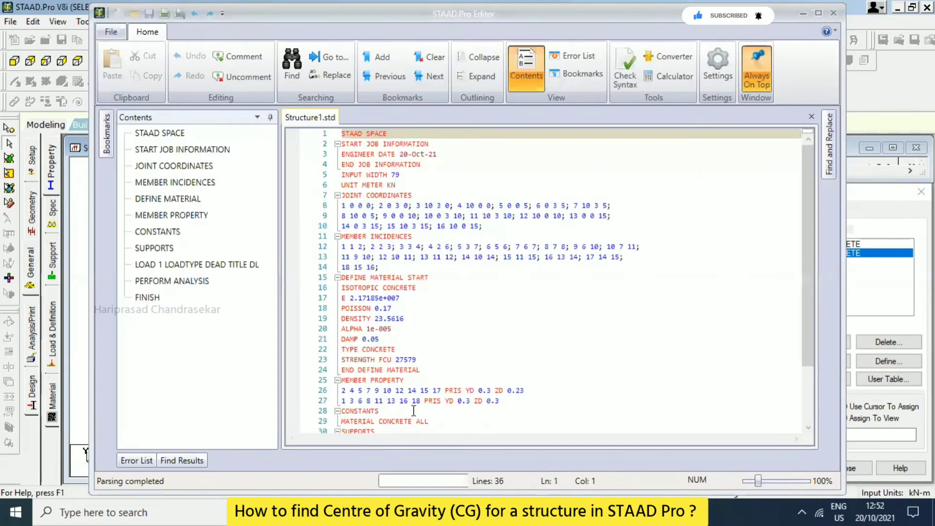
scroll(387, 399, "down", 3)
left_click(344, 411)
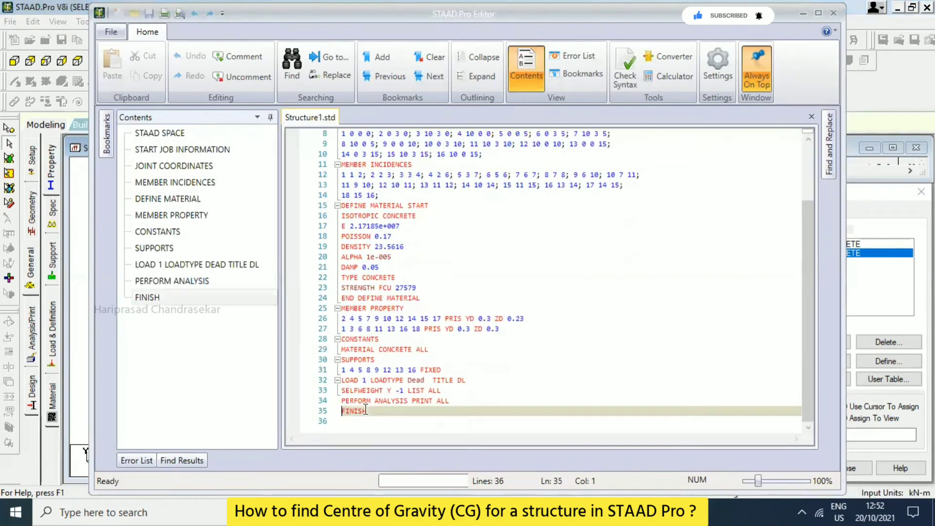
key("Return")
key("Up")
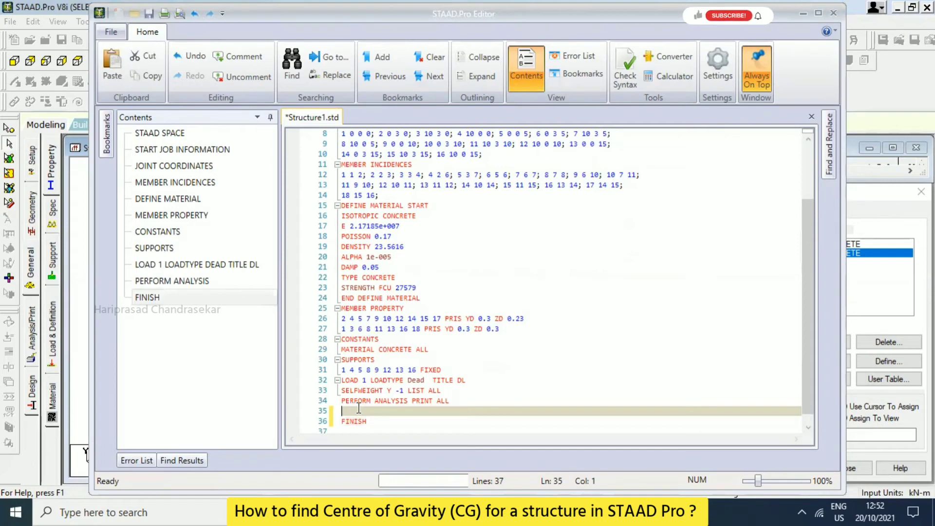
type("print cg")
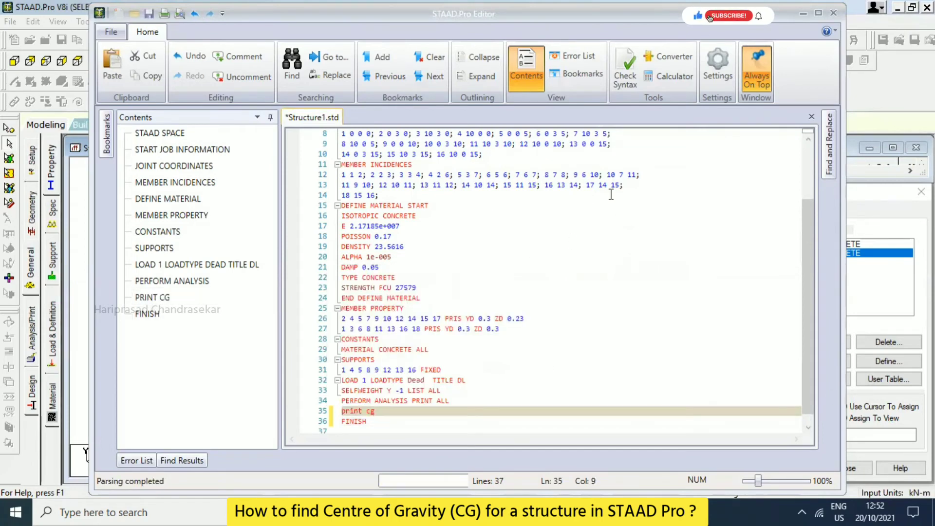
left_click(833, 14)
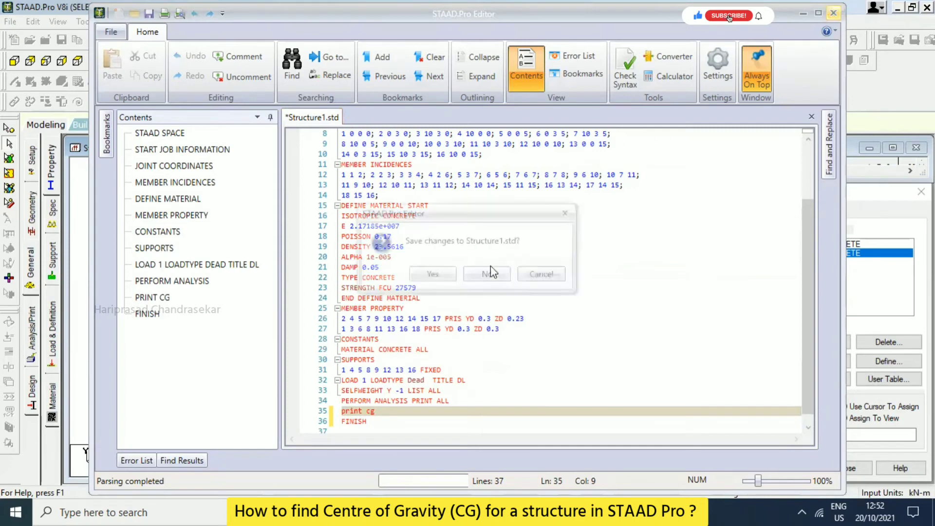
left_click(441, 274)
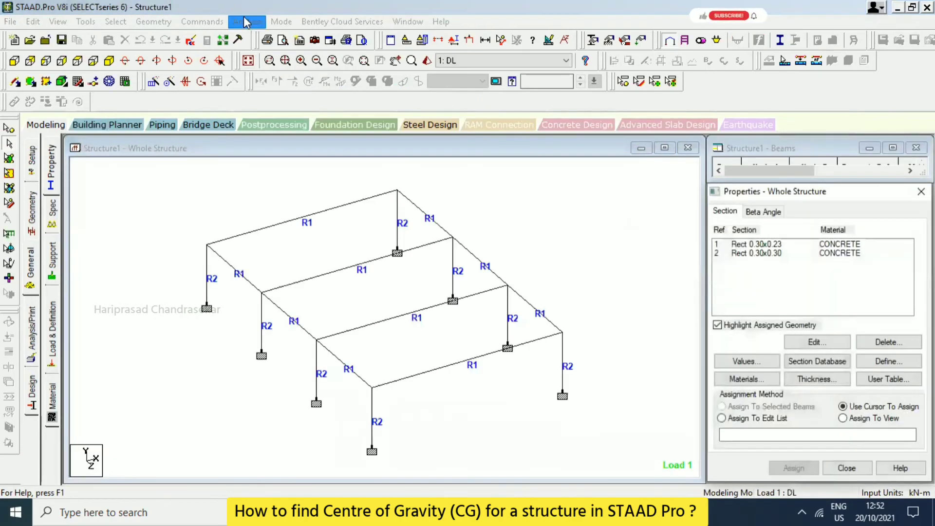
- Re-run the analysis and show the CG results: X 5.0000, Y 2.5365, Z 7.5000, 164.6956 kN
left_click(247, 22)
left_click(268, 36)
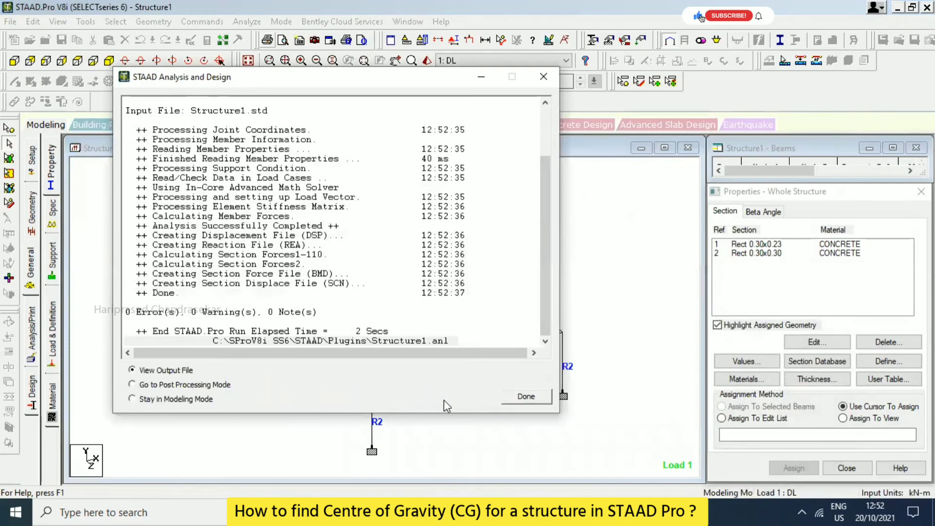
left_click(526, 396)
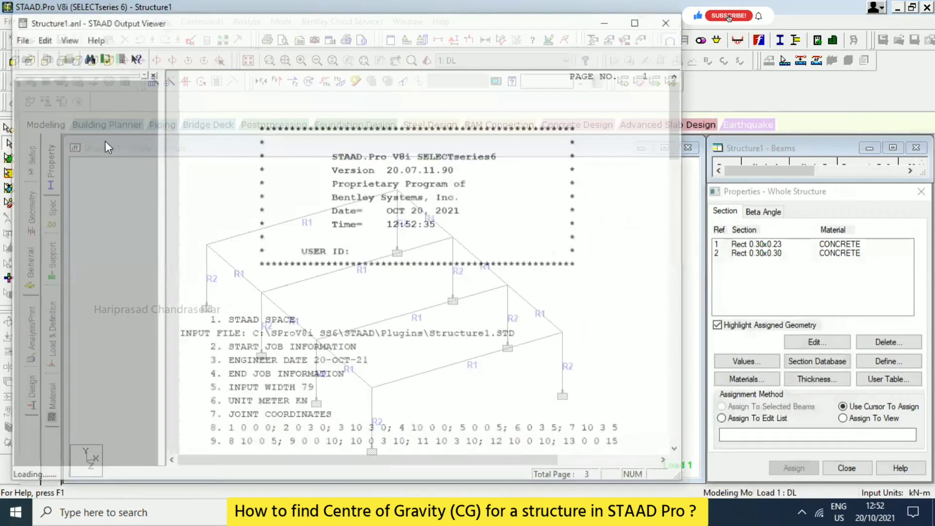
left_click(11, 111)
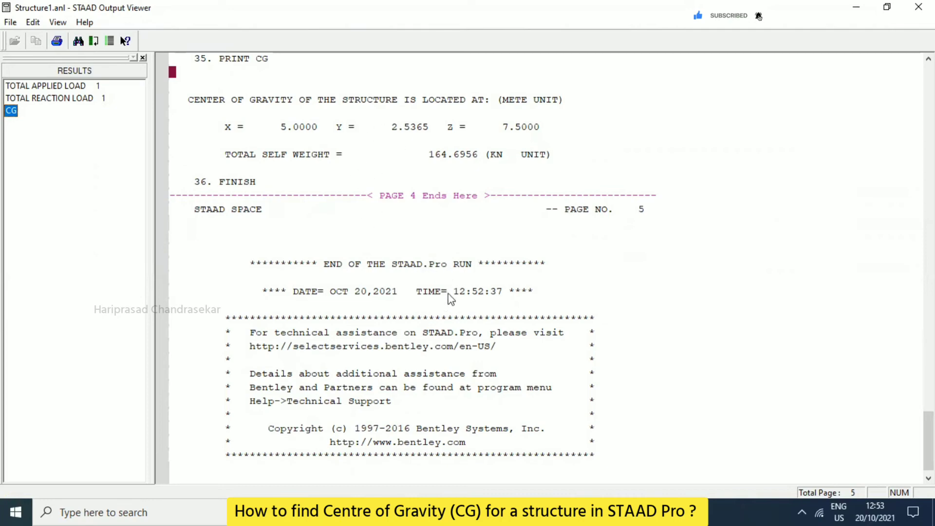
- Return to the model and view the Dia CR command in the post-analysis print commands
left_click(919, 7)
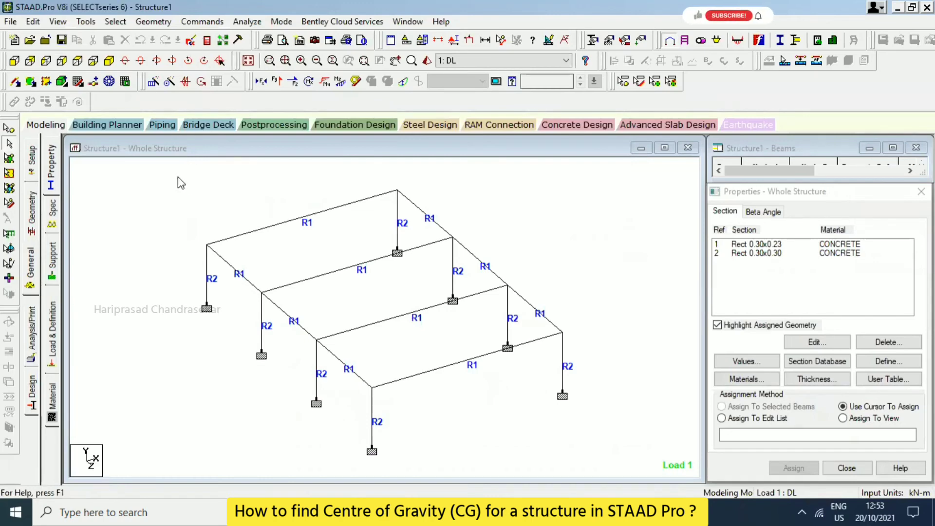
left_click(33, 316)
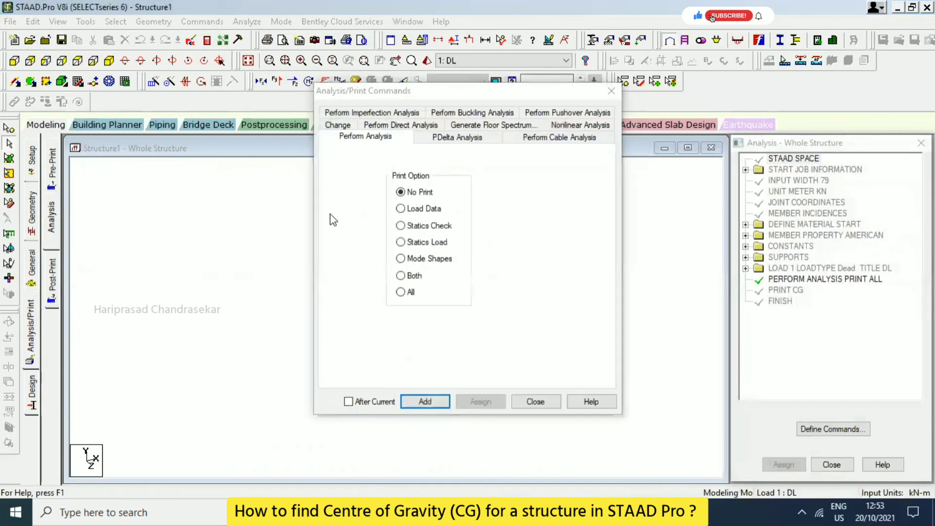
left_click(611, 92)
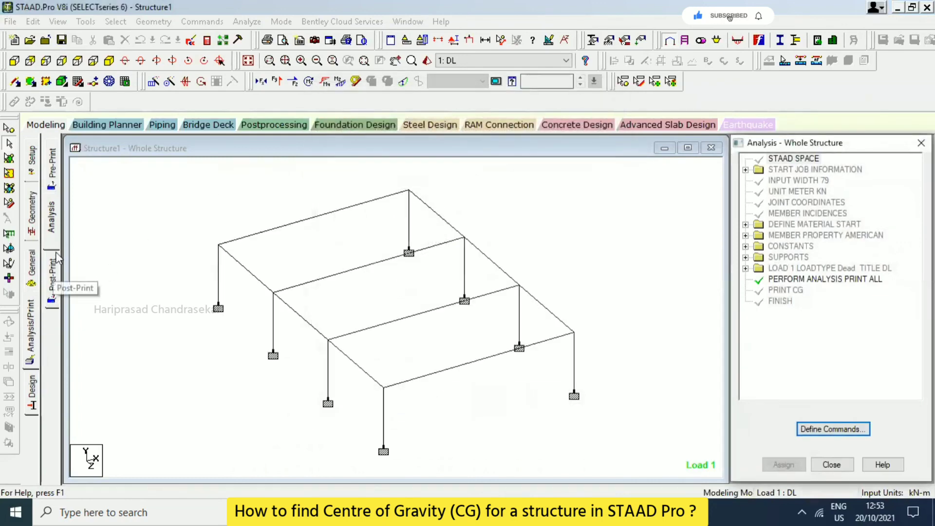
left_click(55, 274)
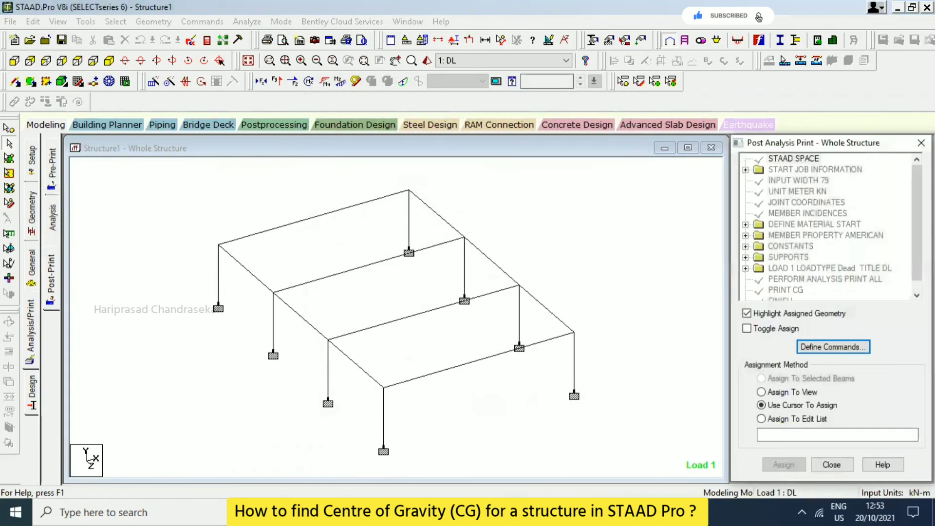
left_click(858, 351)
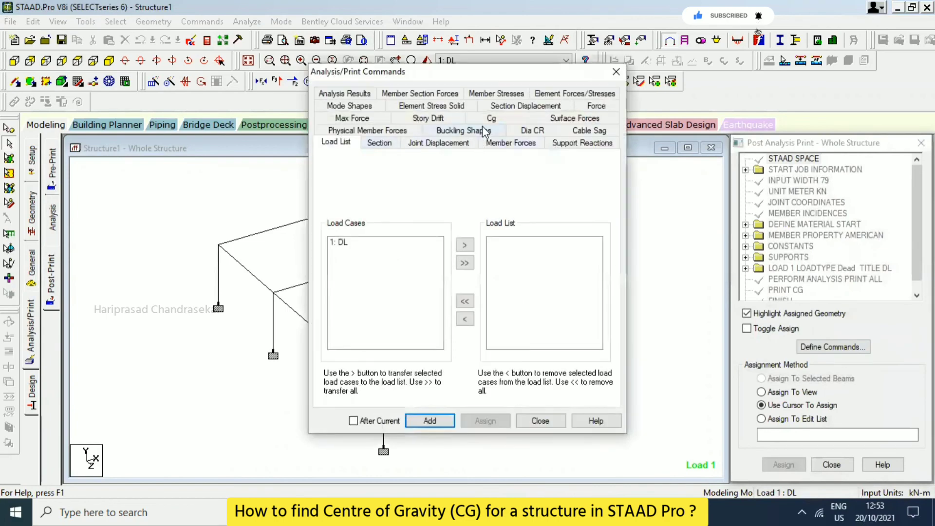
left_click(529, 130)
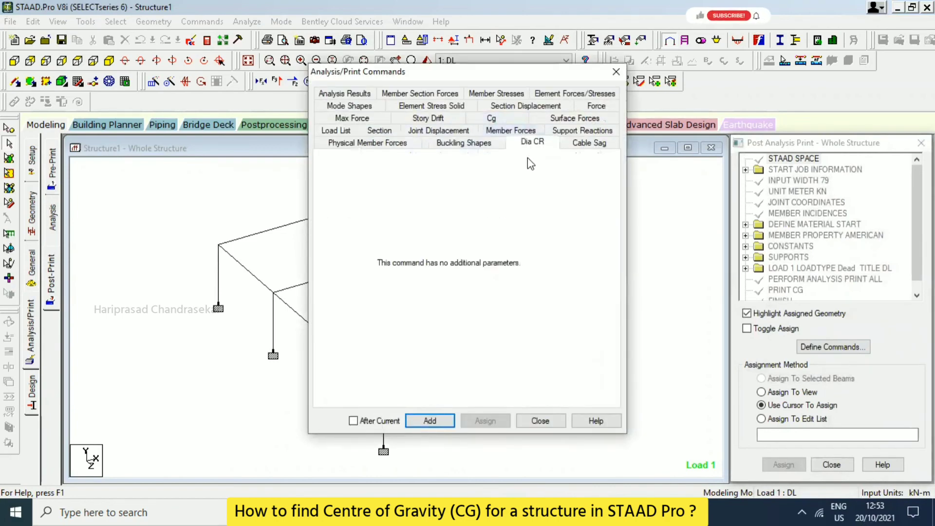